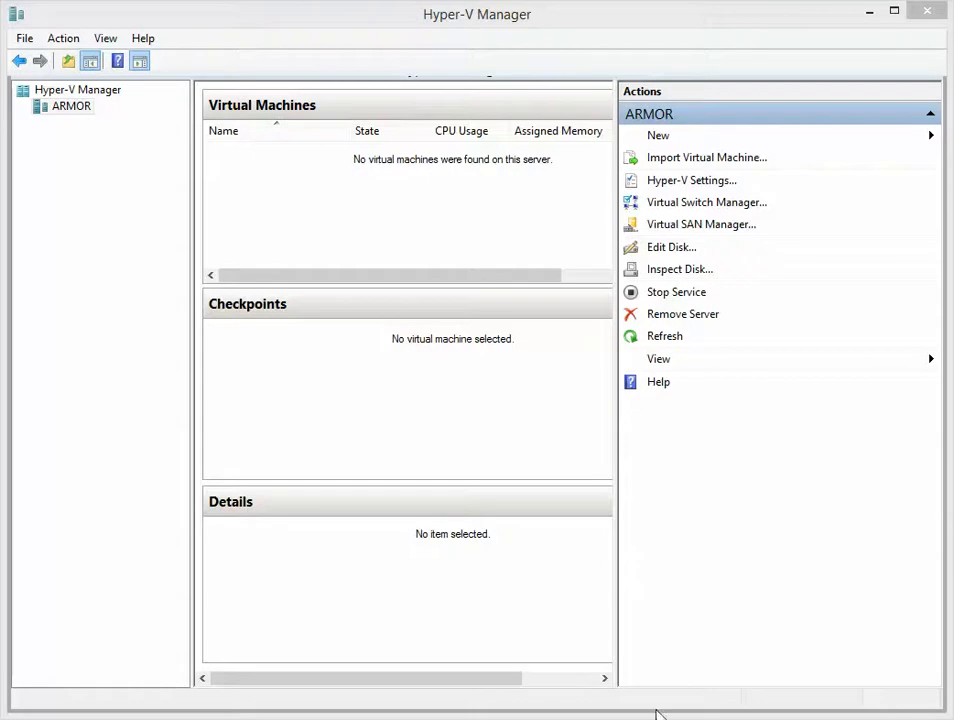
Create a VM Disks folder on drive D: and apply it as the default virtual hard disk folder in the Hyper-V settings.
{"action": "left_click", "coordinate": [705, 182]}
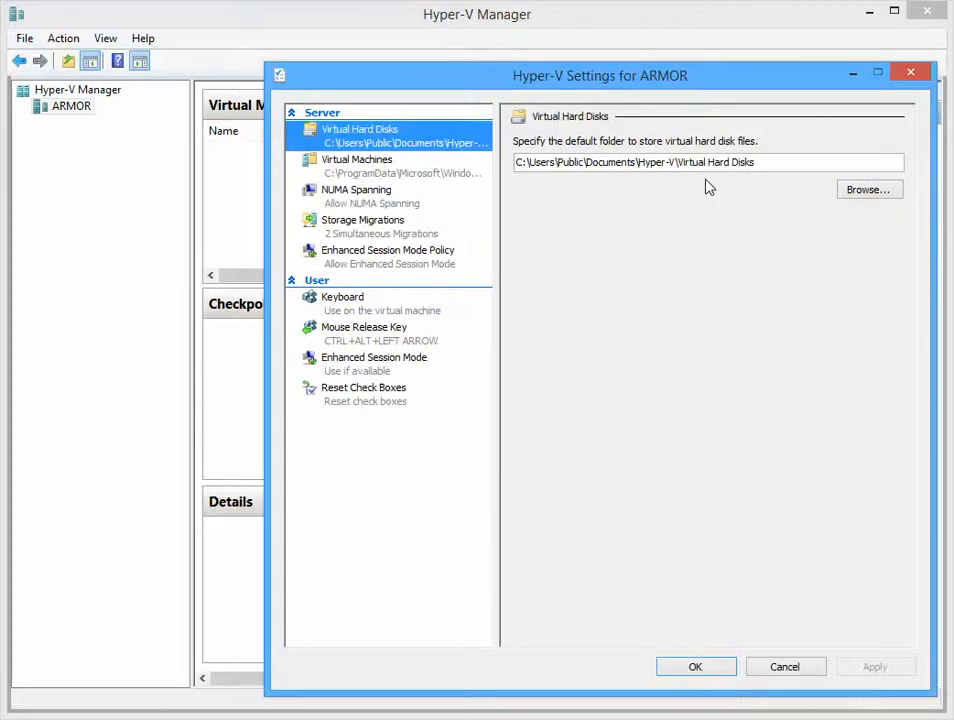
{"action": "left_click", "coordinate": [862, 190]}
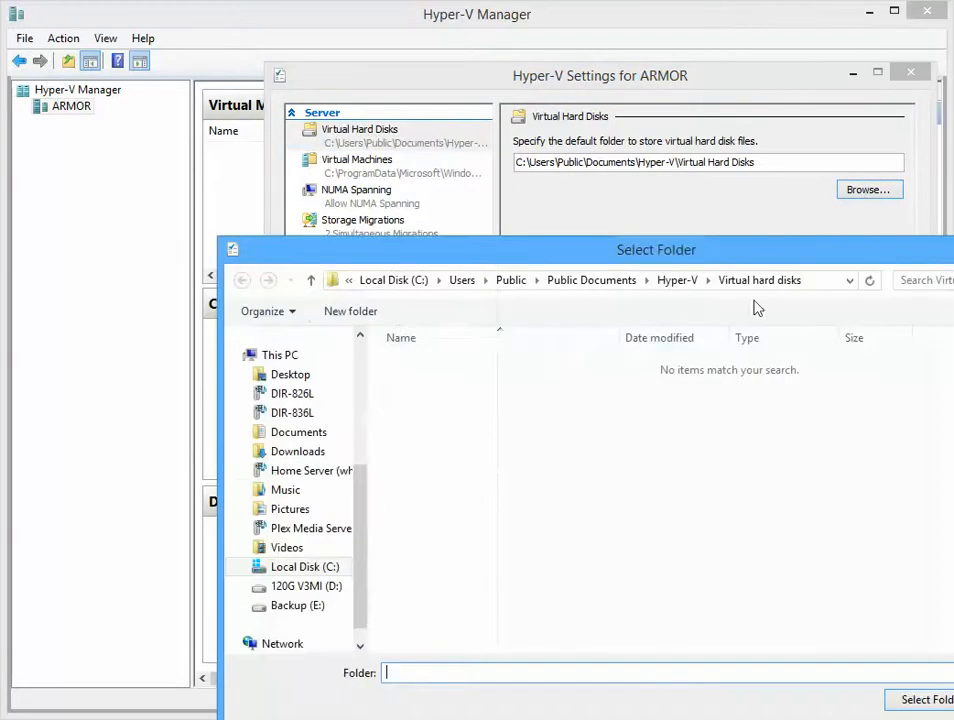
{"action": "left_click", "coordinate": [300, 586]}
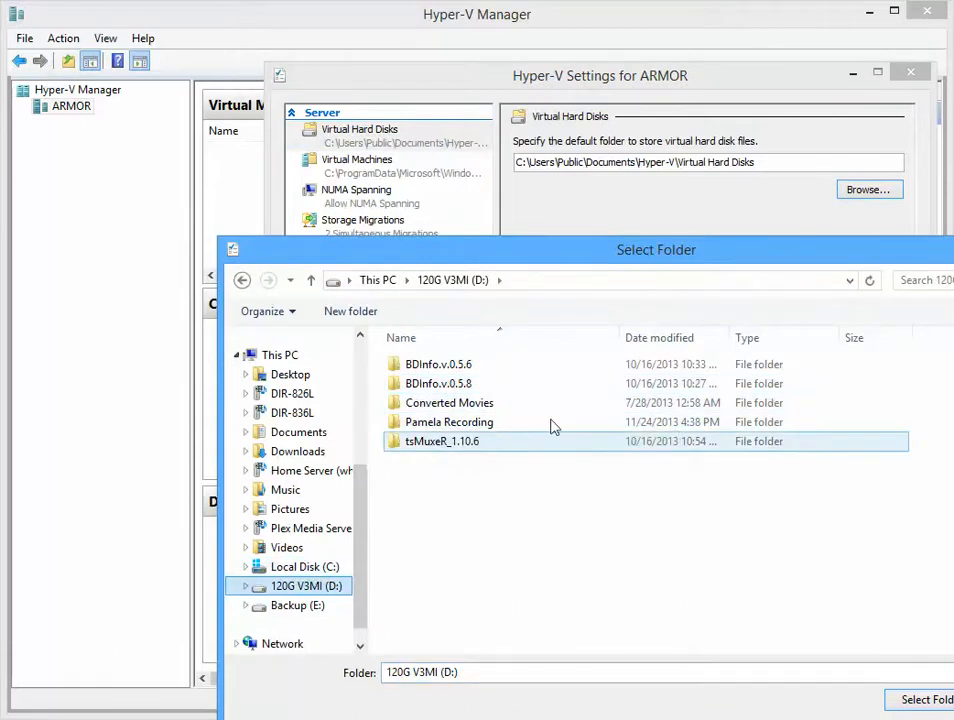
{"action": "left_click_drag", "start_coordinate": [590, 252], "coordinate": [447, 187]}
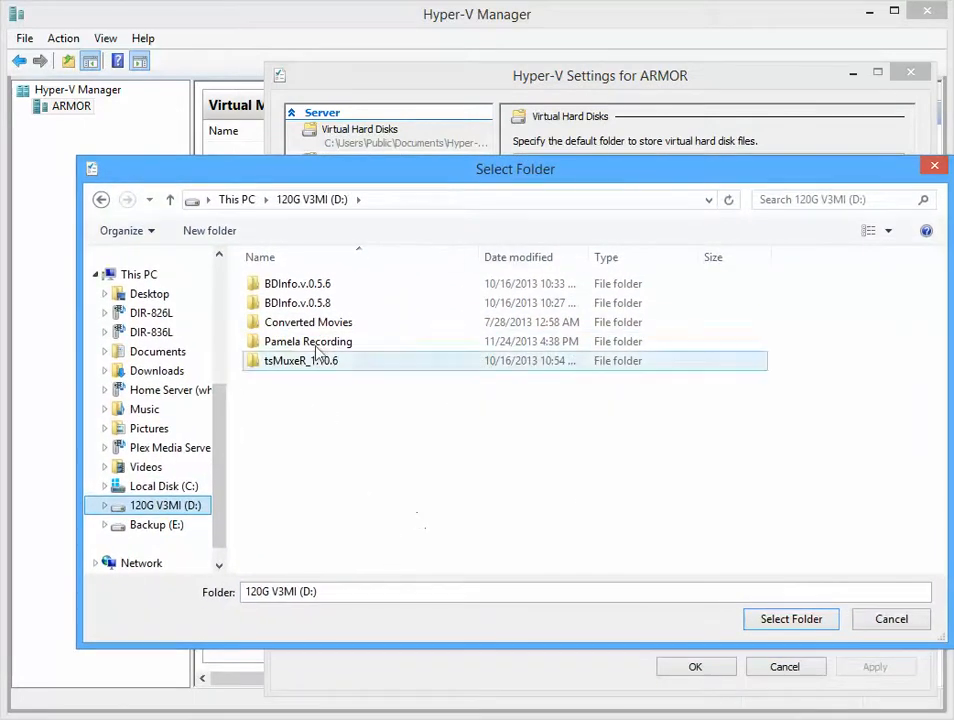
{"action": "left_click", "coordinate": [211, 230]}
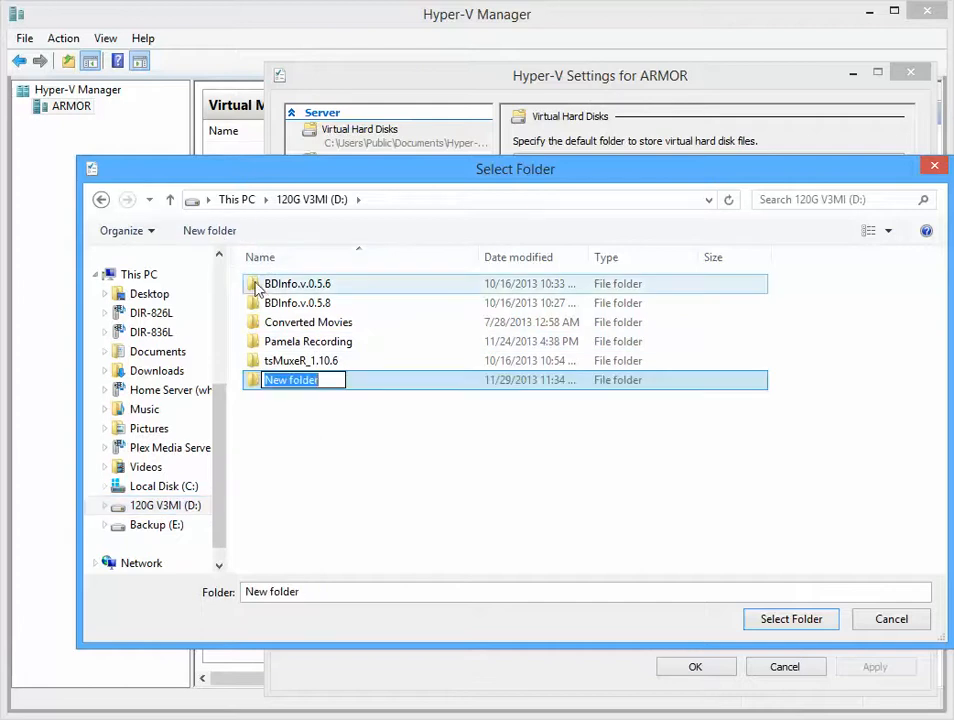
{"action": "type", "text": "VM"}
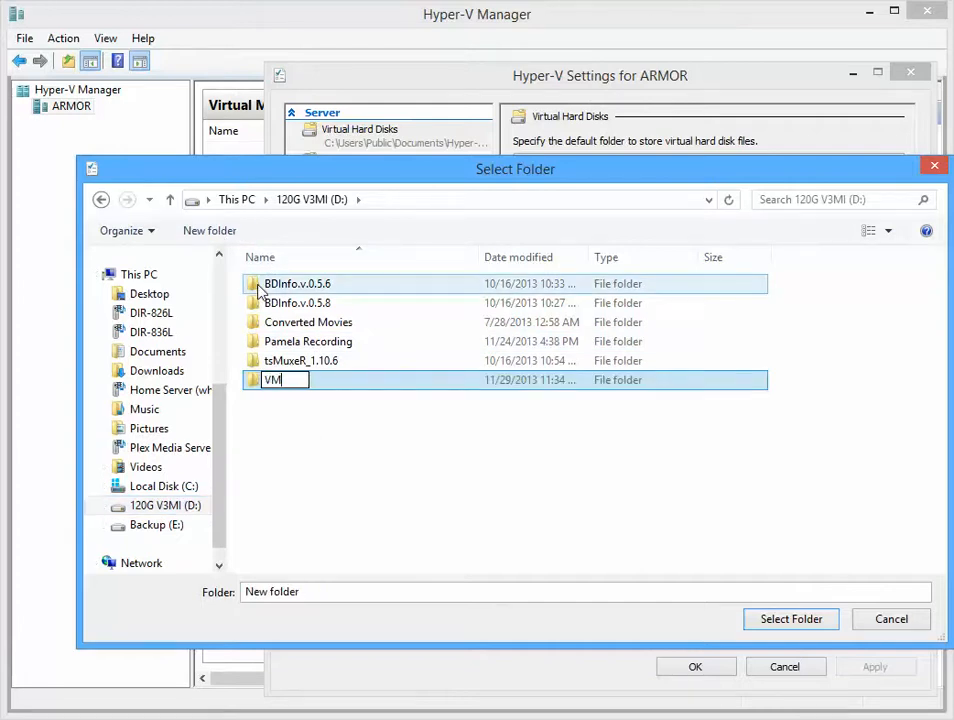
{"action": "type", "text": " Disks"}
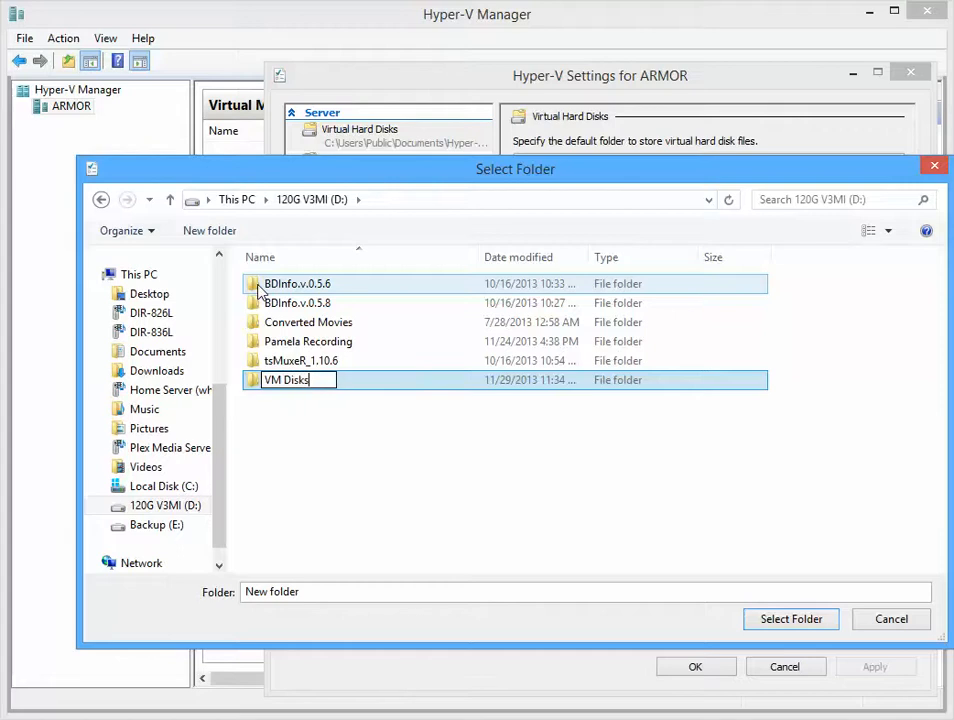
{"action": "key", "text": "Return"}
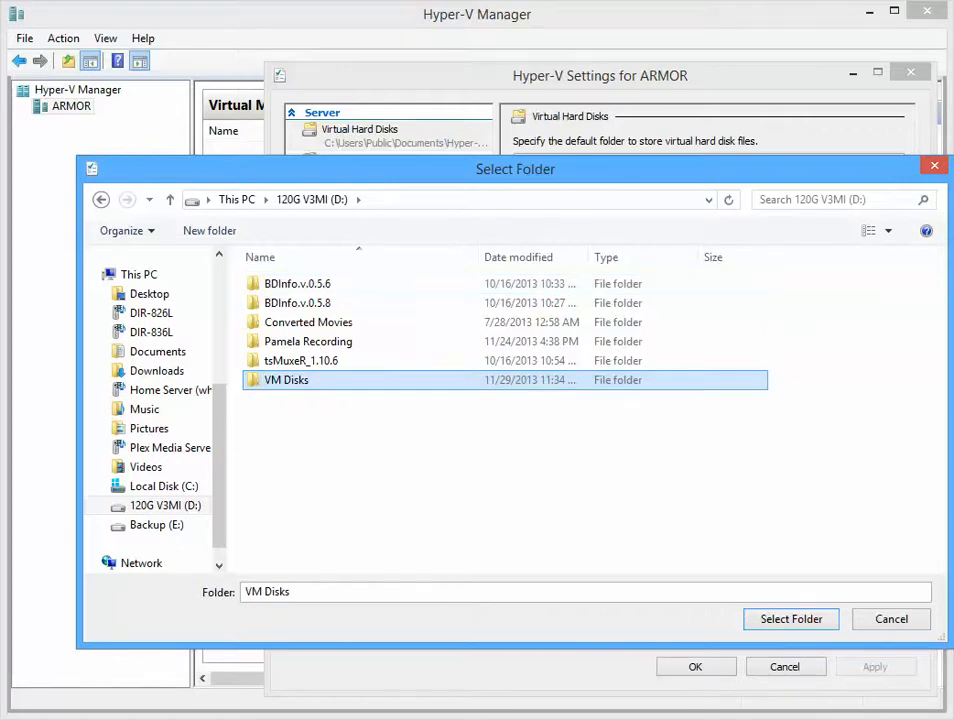
{"action": "left_click", "coordinate": [760, 621]}
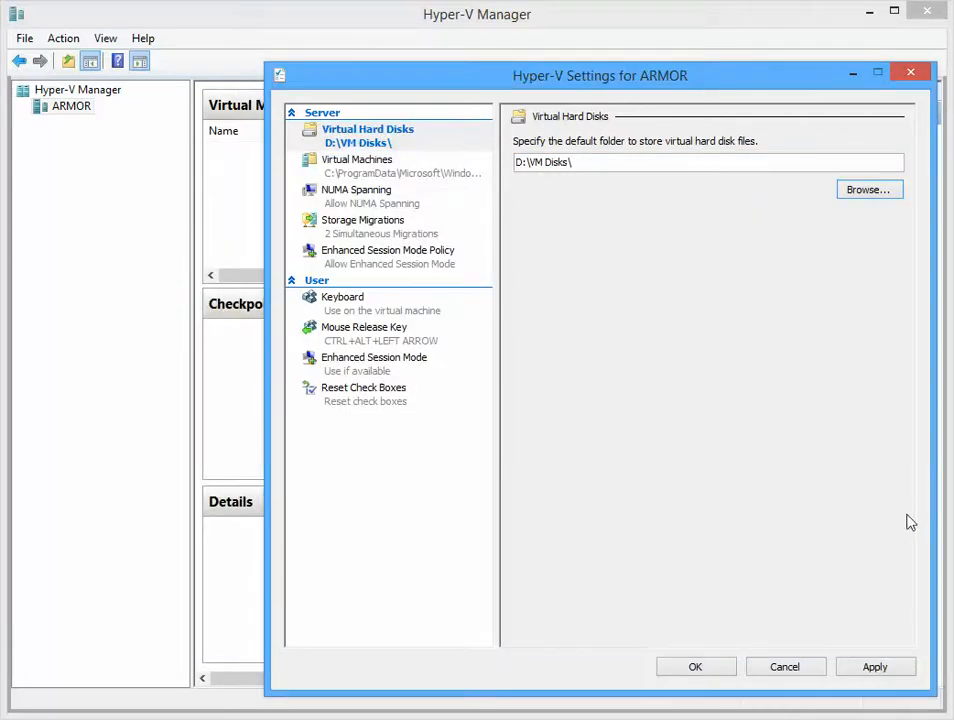
{"action": "left_click", "coordinate": [873, 666]}
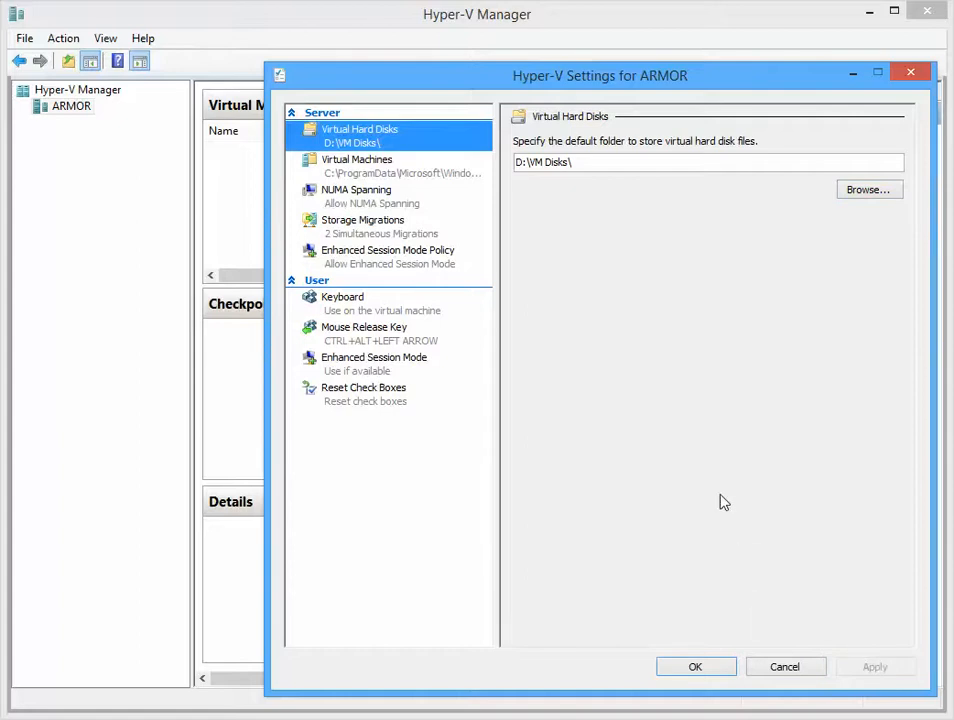
Set the default virtual machine configuration folder to a new folder named VMs on drive D: and save the Hyper-V settings.
{"action": "left_click", "coordinate": [400, 170]}
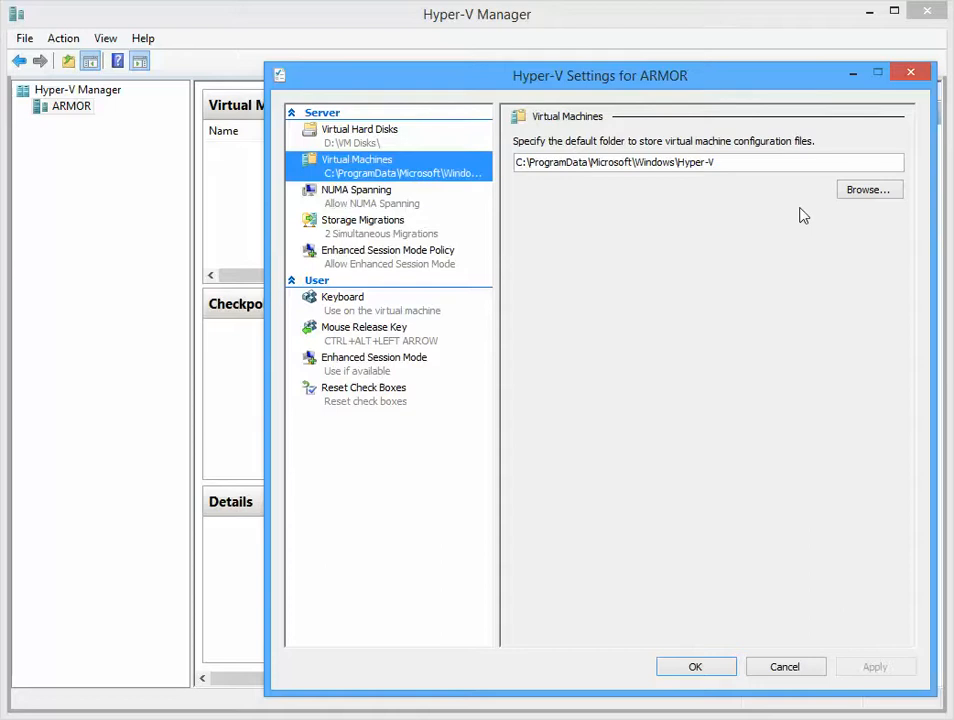
{"action": "left_click", "coordinate": [858, 195]}
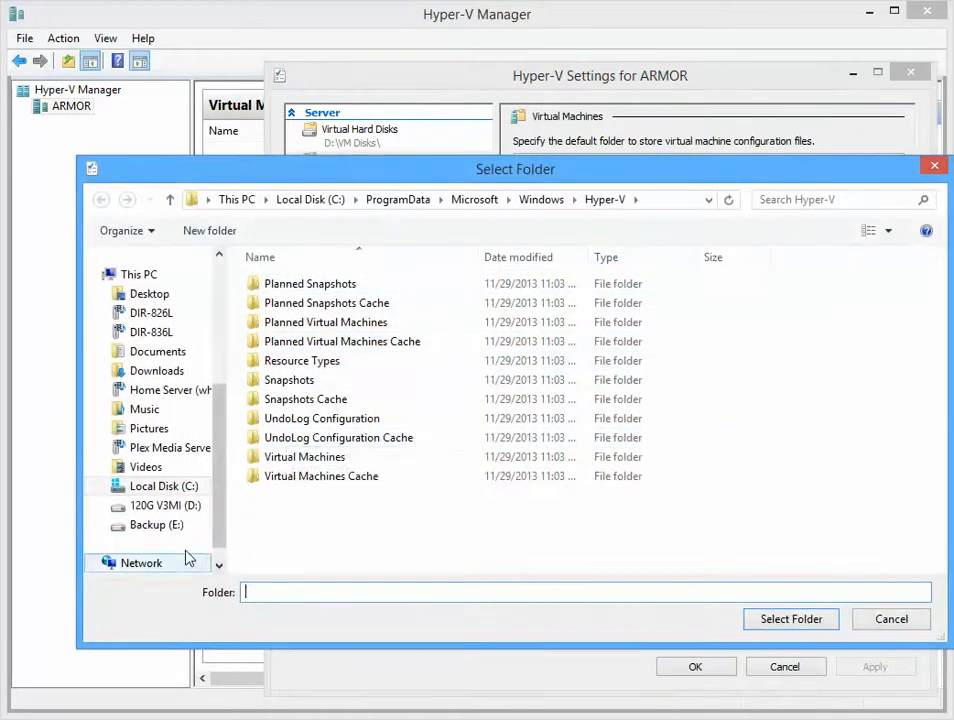
{"action": "left_click", "coordinate": [183, 507]}
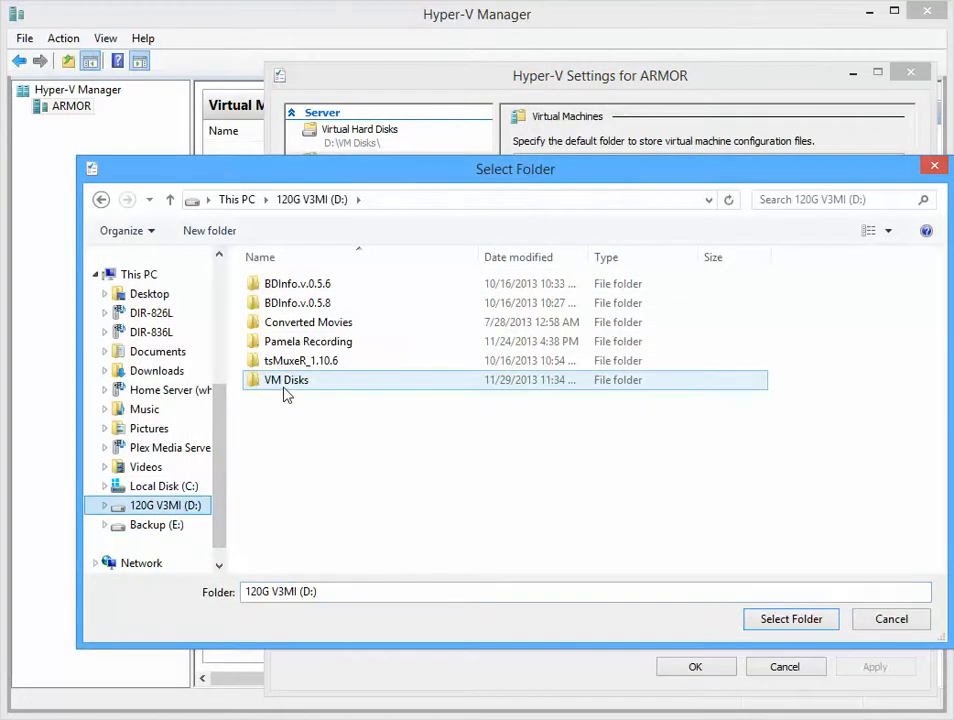
{"action": "left_click", "coordinate": [228, 236]}
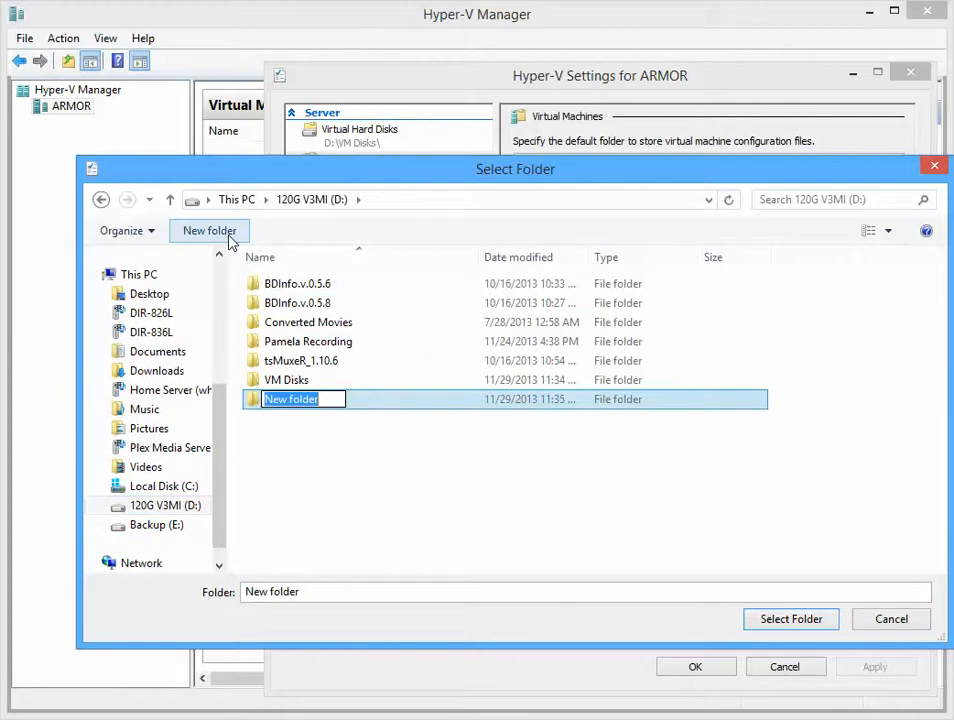
{"action": "type", "text": "VM Ma"}
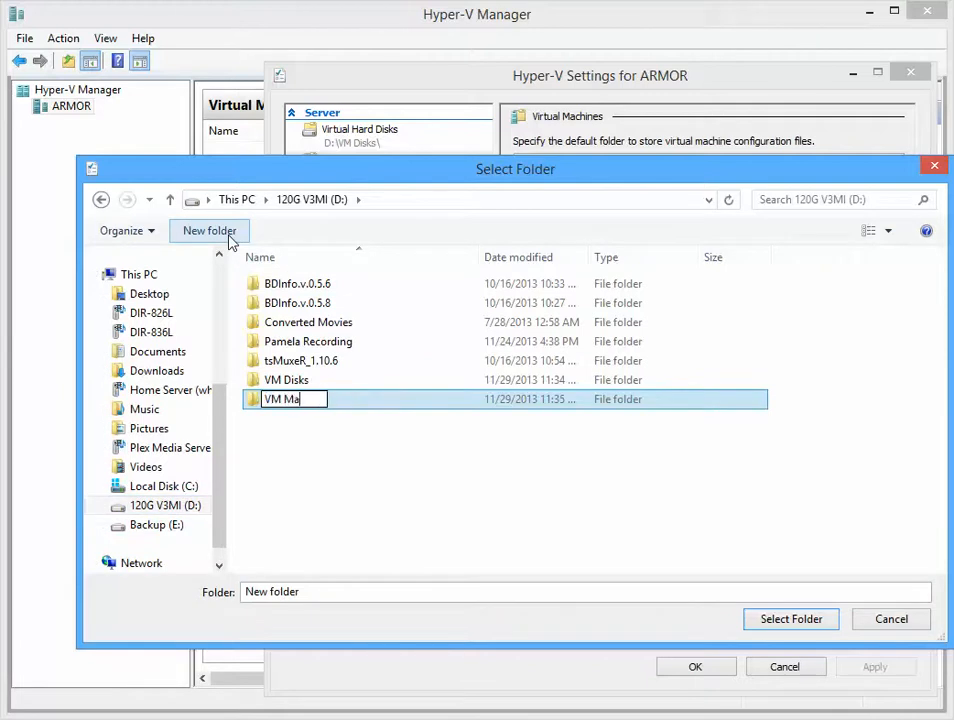
{"action": "key", "text": "BackSpace"}
{"action": "key", "text": "BackSpace"}
{"action": "key", "text": "BackSpace"}
{"action": "type", "text": "s"}
{"action": "key", "text": "Return"}
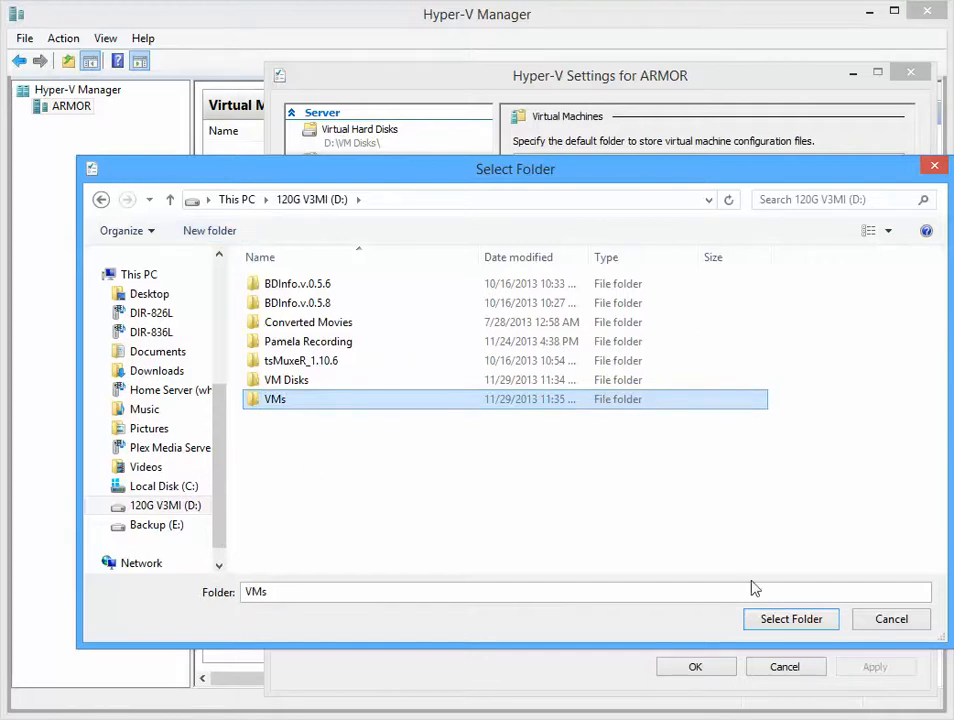
{"action": "left_click", "coordinate": [782, 619]}
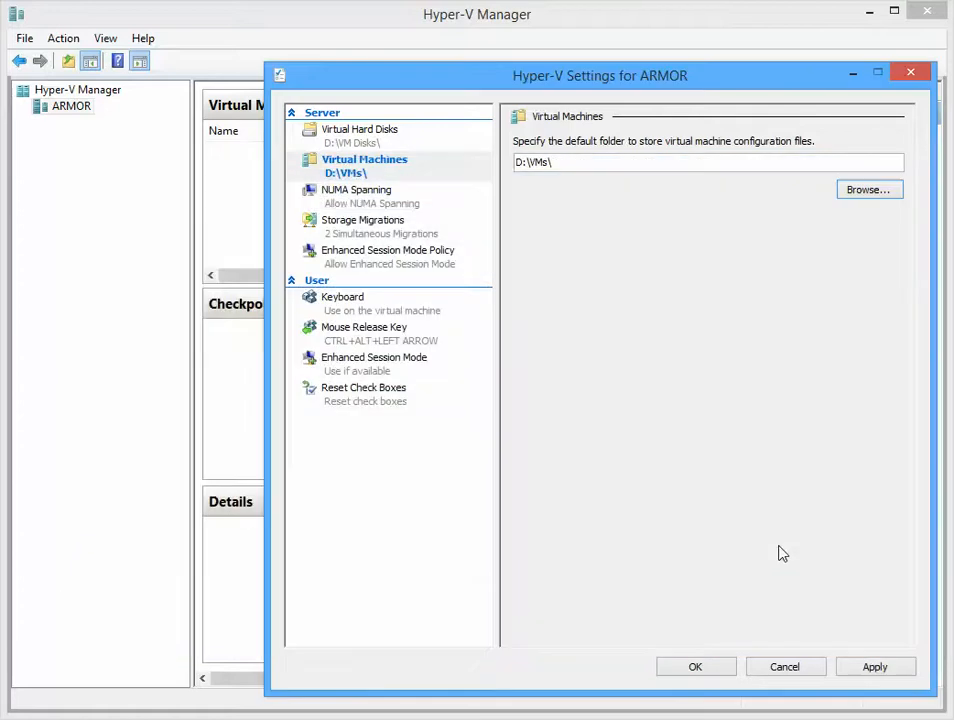
{"action": "left_click", "coordinate": [888, 670]}
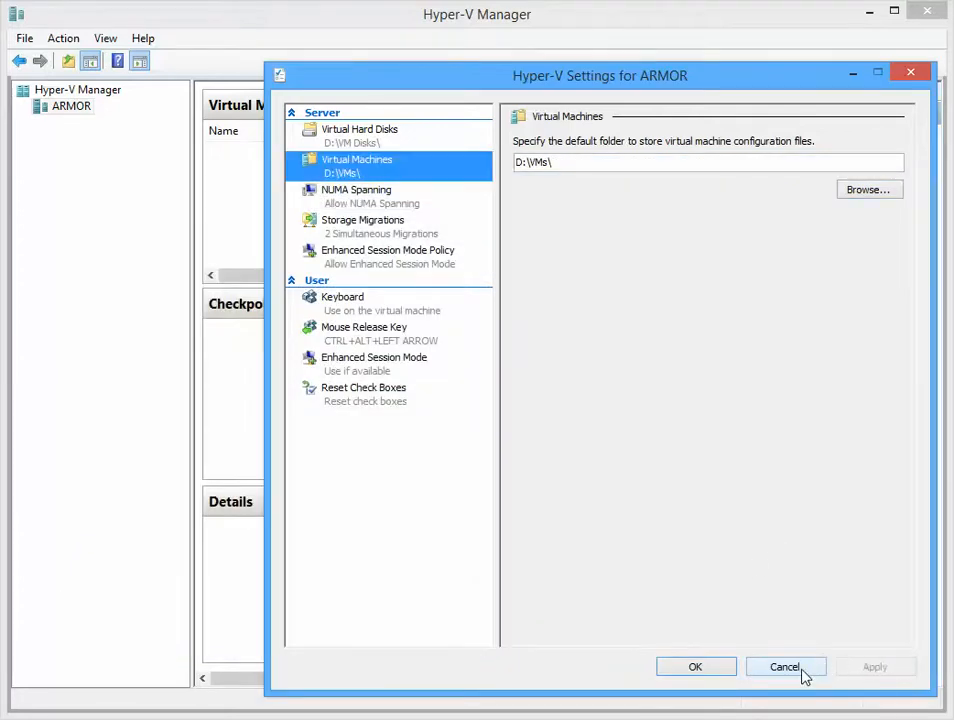
{"action": "left_click", "coordinate": [681, 668]}
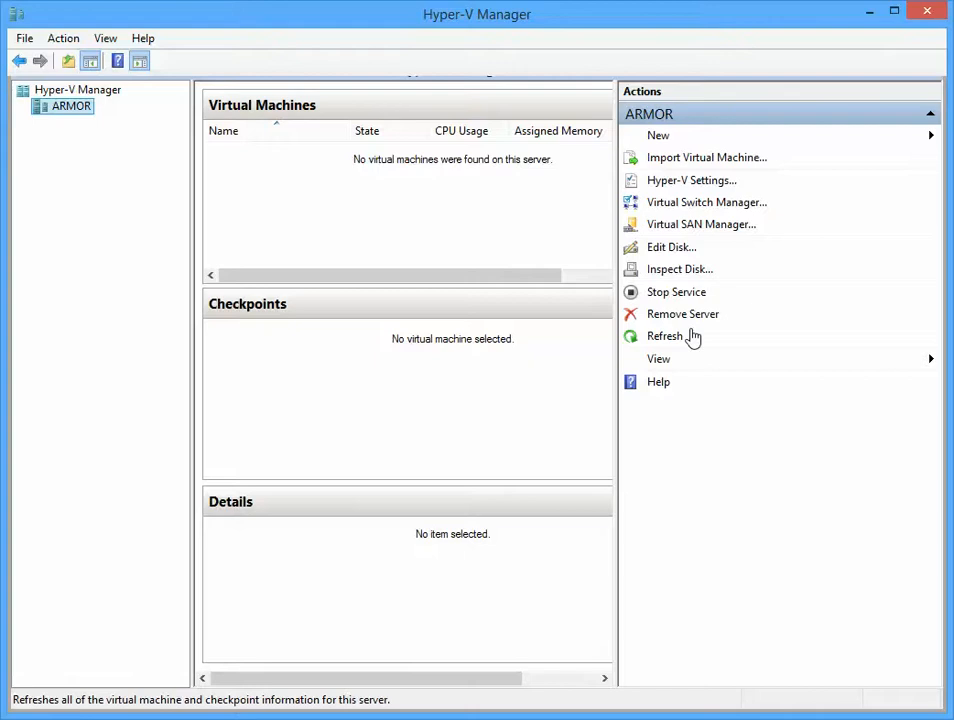
Create an external virtual switch and name it Test Switch.
{"action": "left_click", "coordinate": [694, 204]}
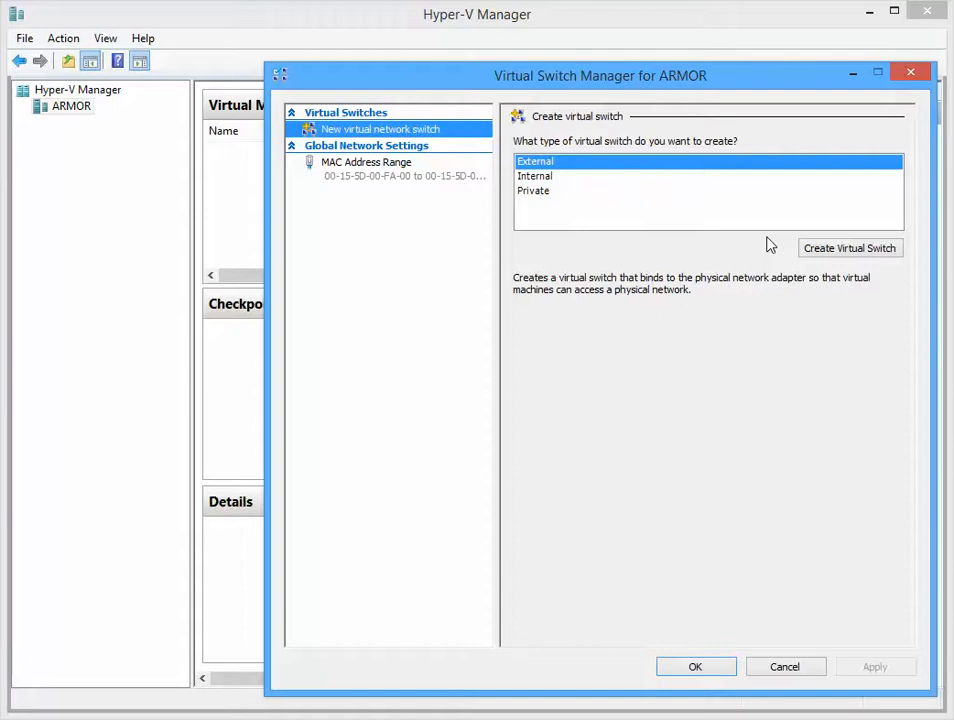
{"action": "left_click", "coordinate": [853, 256]}
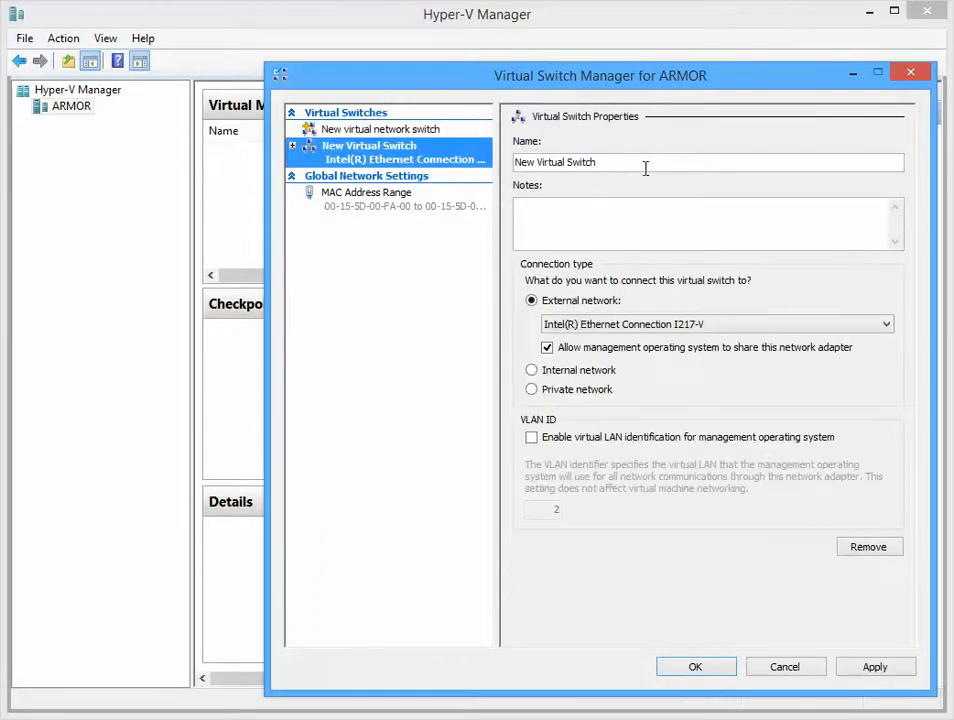
{"action": "left_click_drag", "start_coordinate": [645, 169], "coordinate": [455, 224]}
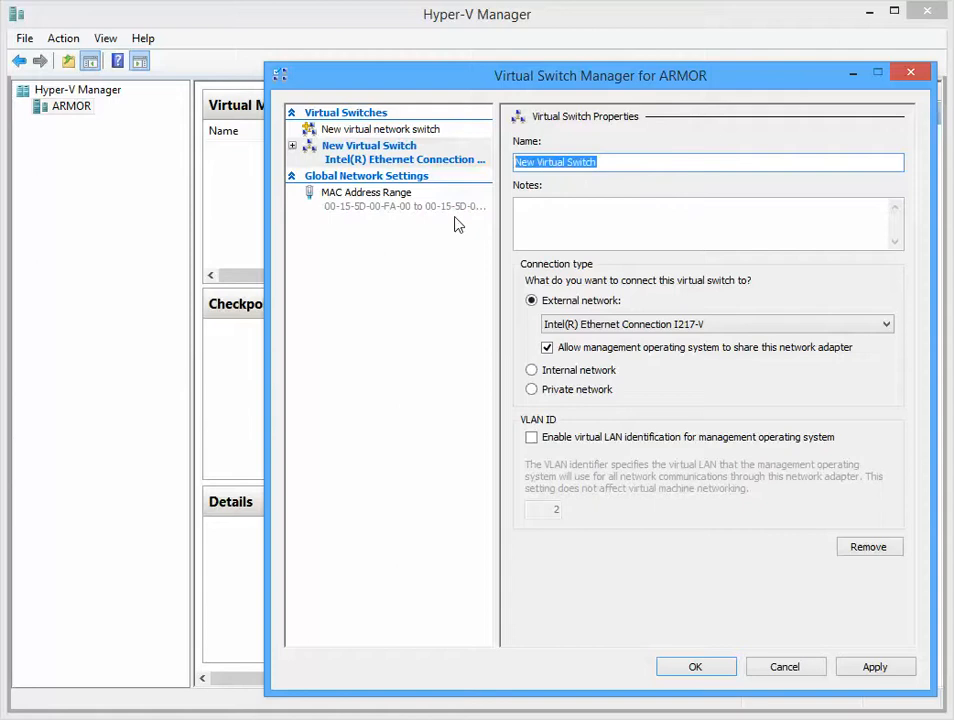
{"action": "type", "text": "Testy"}
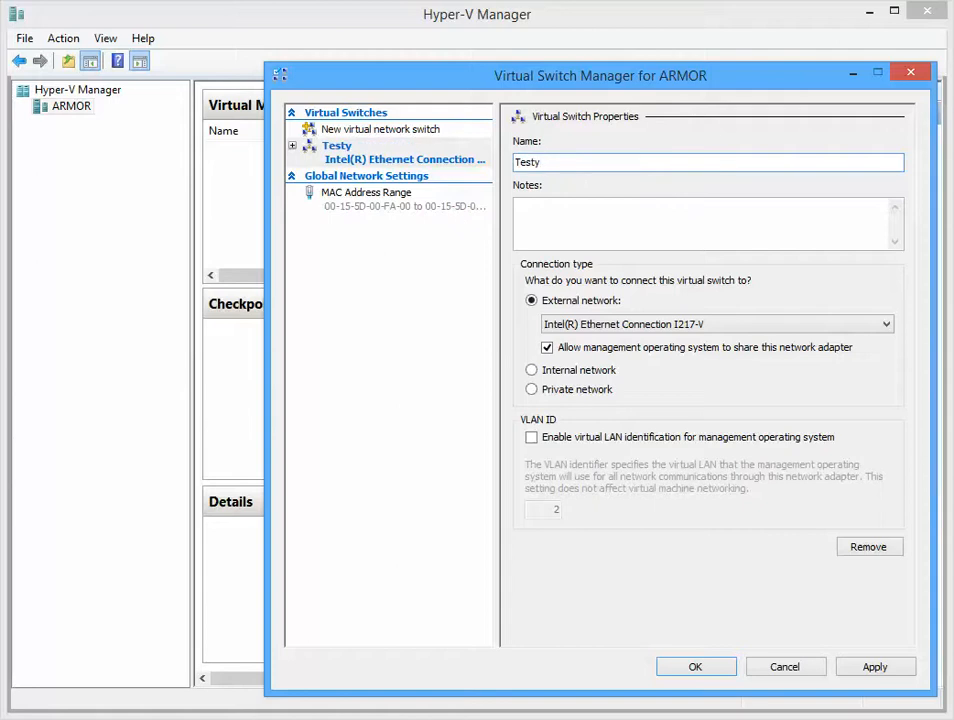
{"action": "key", "text": "BackSpace"}
{"action": "type", "text": "Switch"}
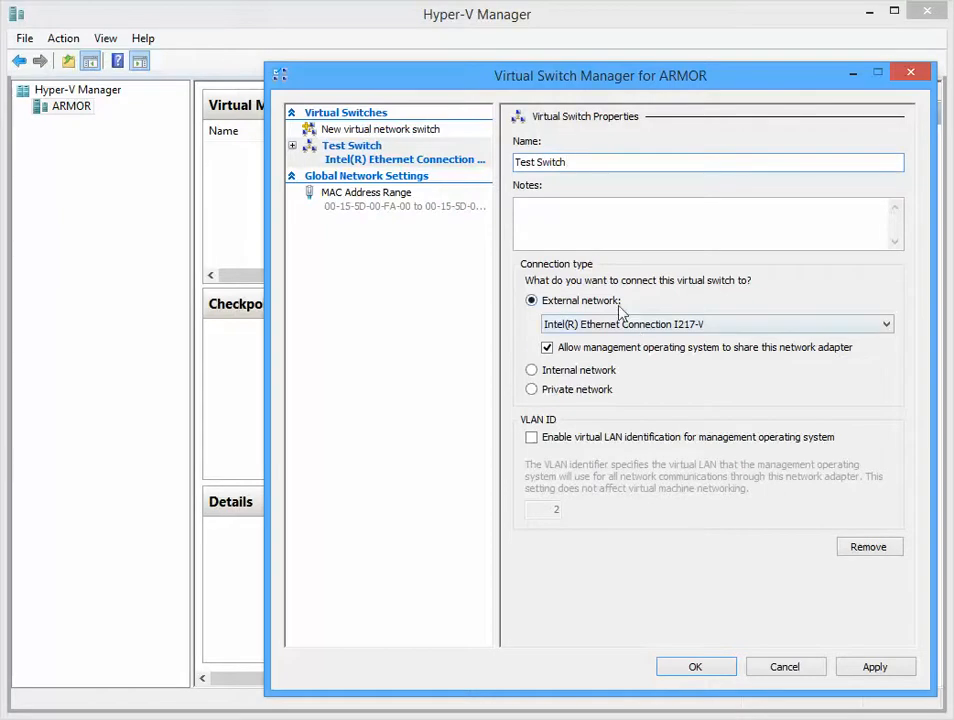
Connect the switch to the Intel(R) Ethernet Connection I217-V adapter and apply the networking changes.
{"action": "left_click", "coordinate": [660, 328]}
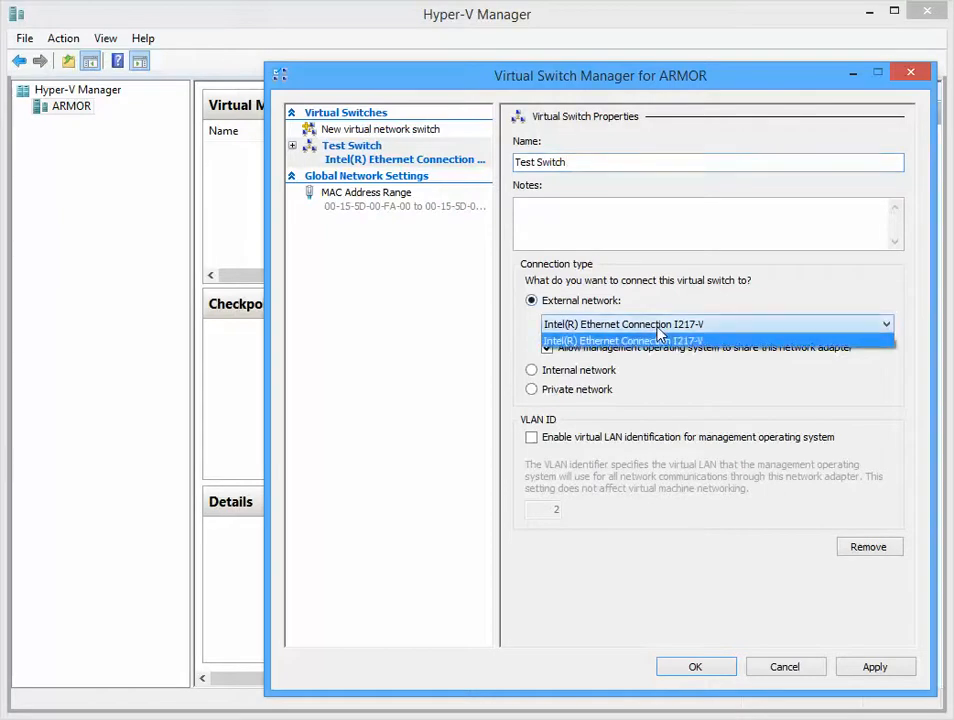
{"action": "left_click", "coordinate": [658, 338]}
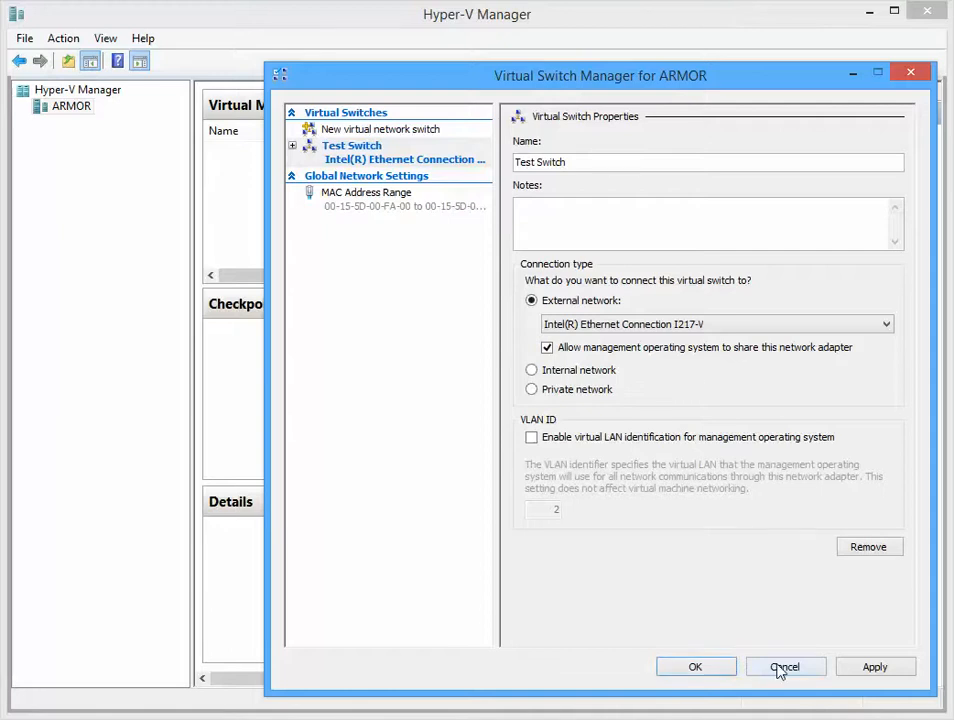
{"action": "left_click", "coordinate": [866, 668]}
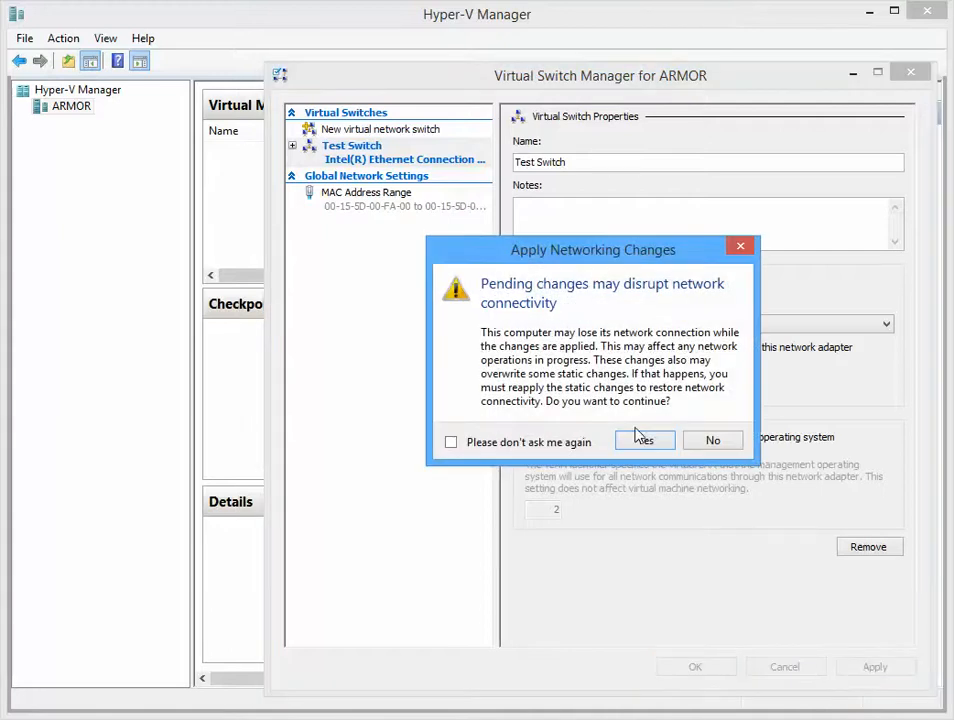
{"action": "left_click", "coordinate": [647, 441]}
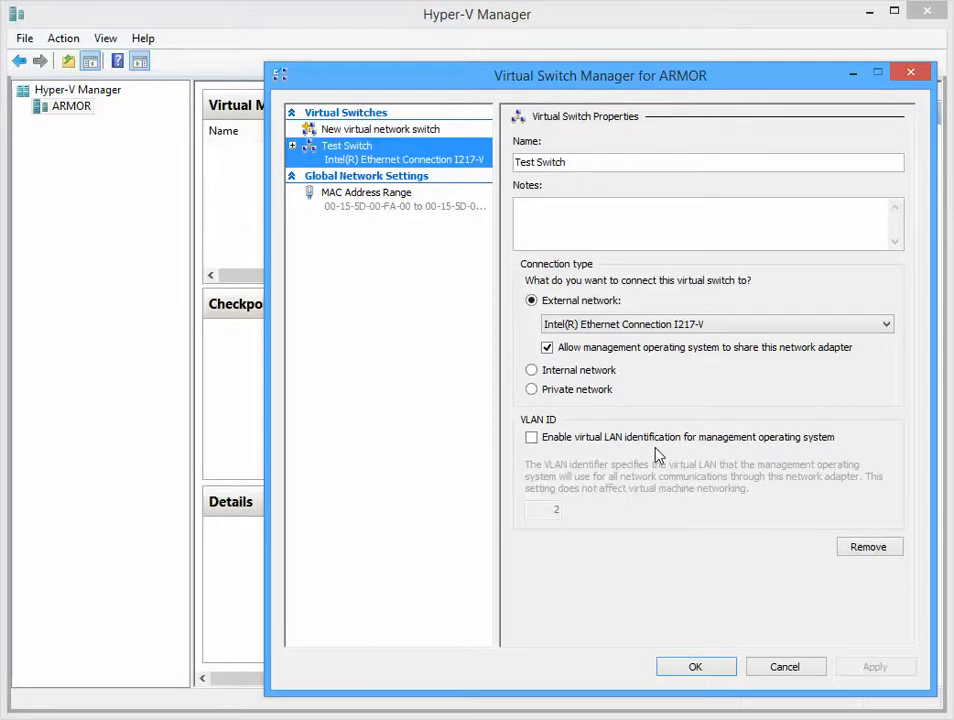
{"action": "left_click", "coordinate": [693, 671]}
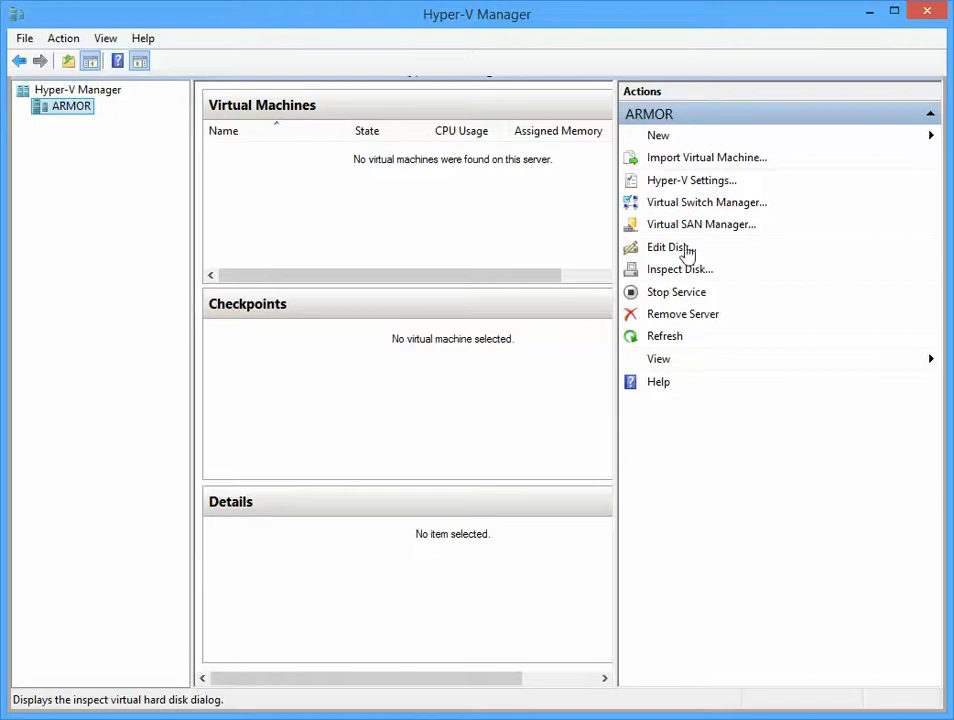
Start creating a new virtual machine with custom configuration and name it Test.
{"action": "left_click", "coordinate": [731, 163]}
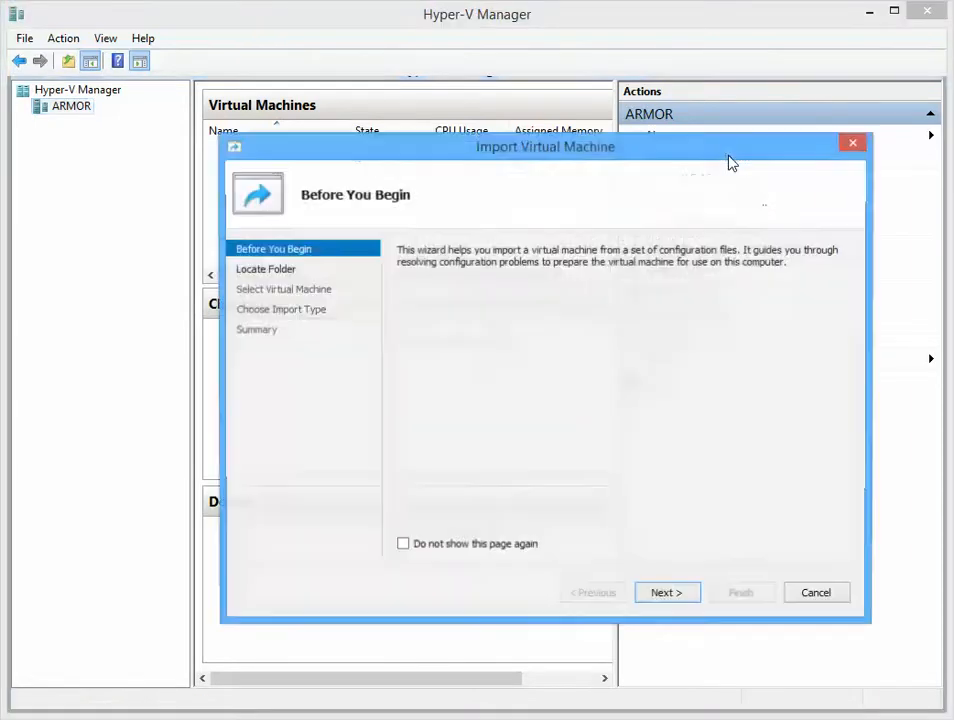
{"action": "left_click", "coordinate": [851, 144]}
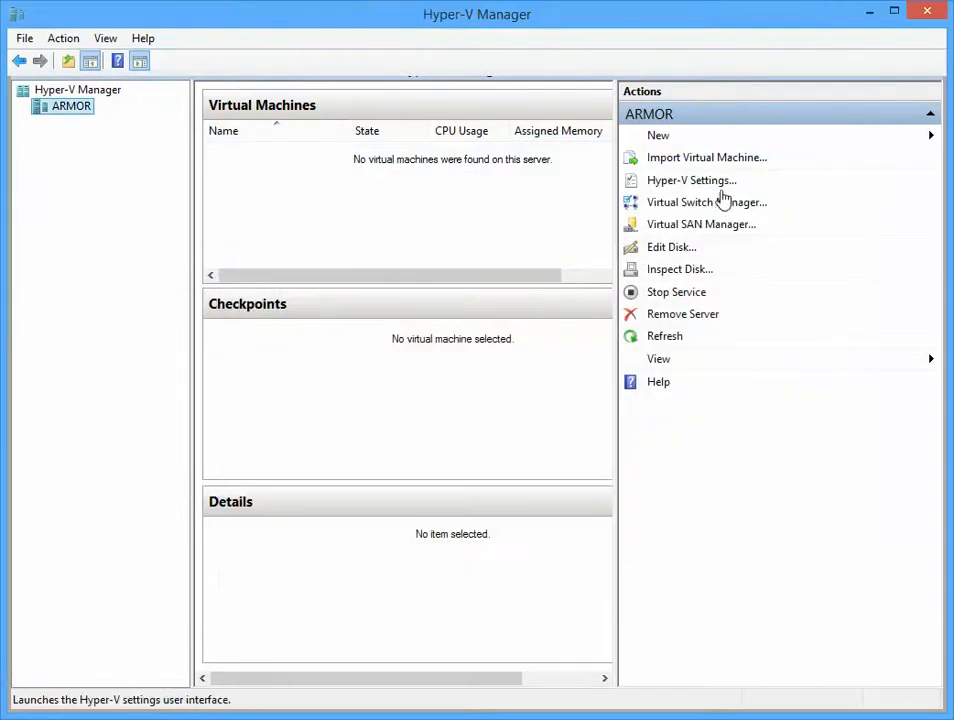
{"action": "left_click", "coordinate": [683, 144]}
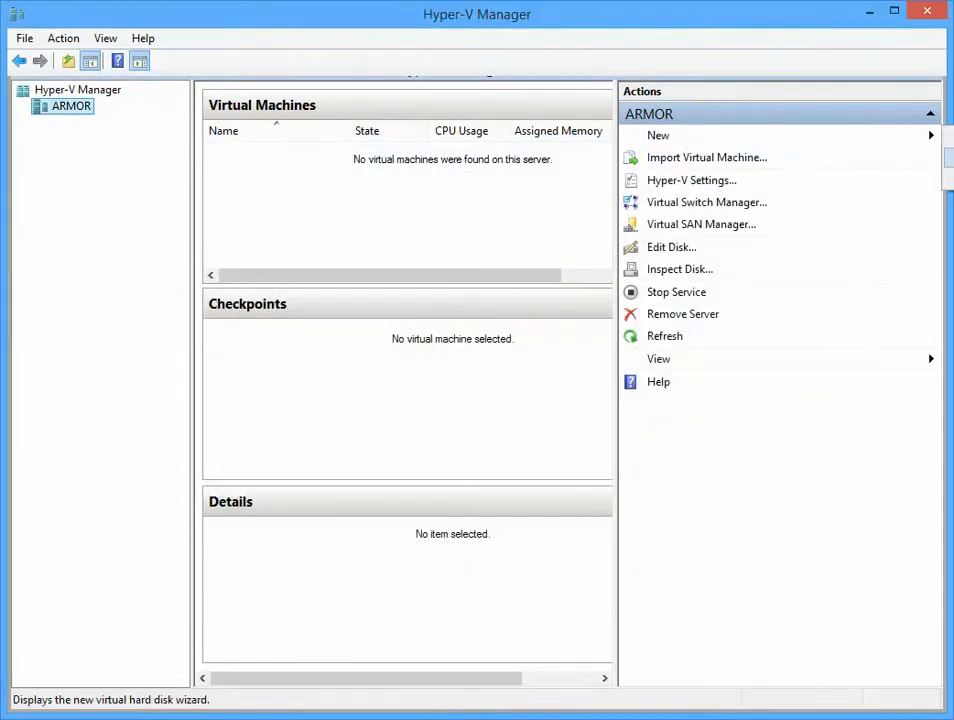
{"action": "left_click", "coordinate": [949, 140]}
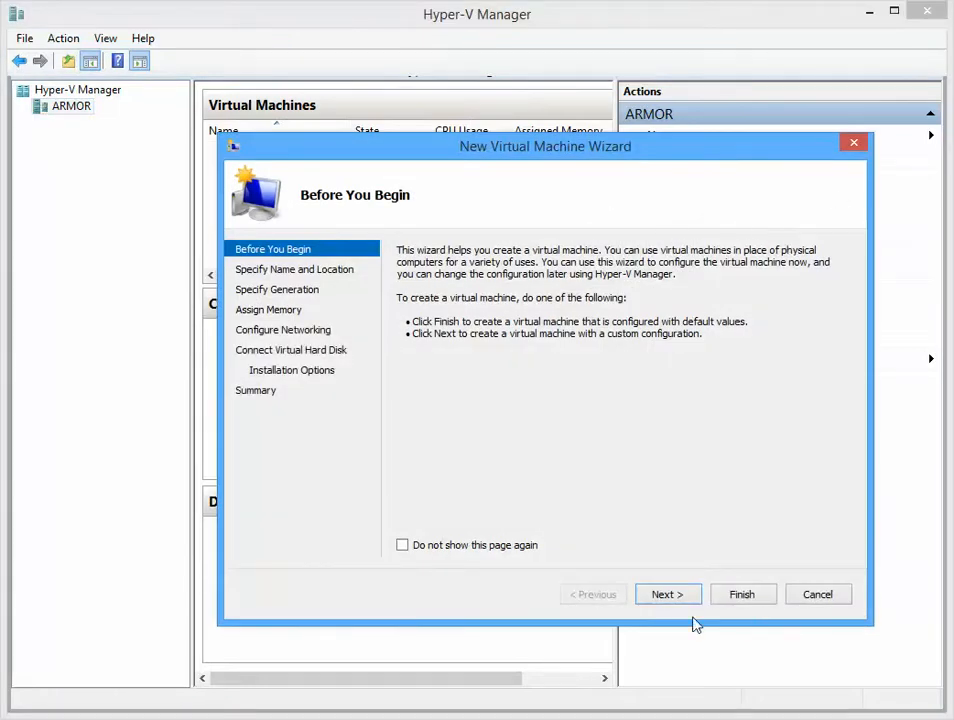
{"action": "left_click", "coordinate": [660, 595]}
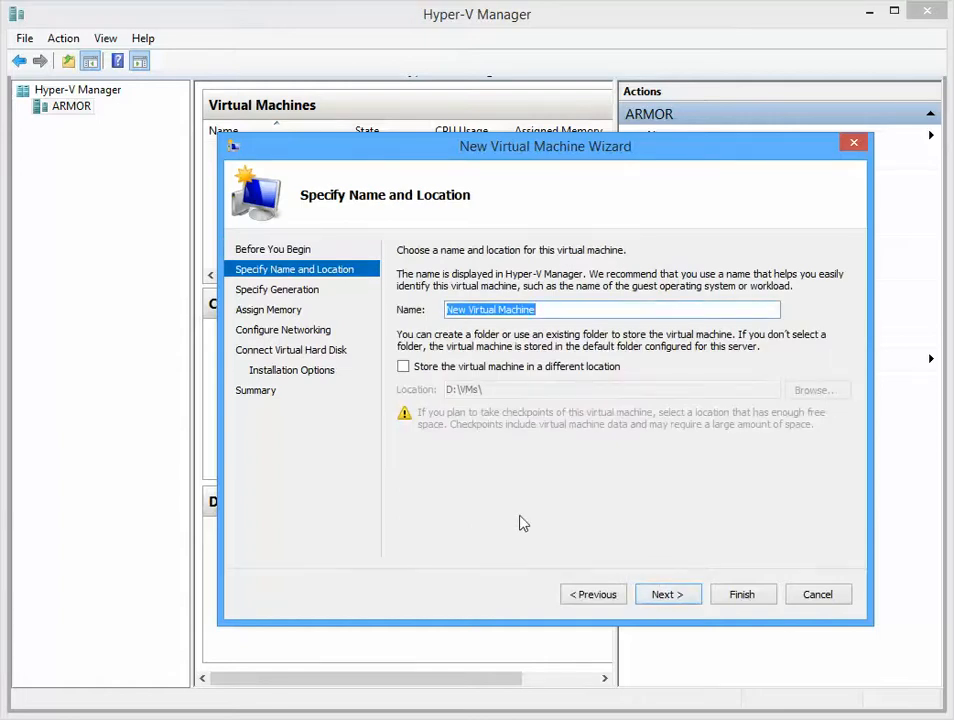
{"action": "type", "text": "Test"}
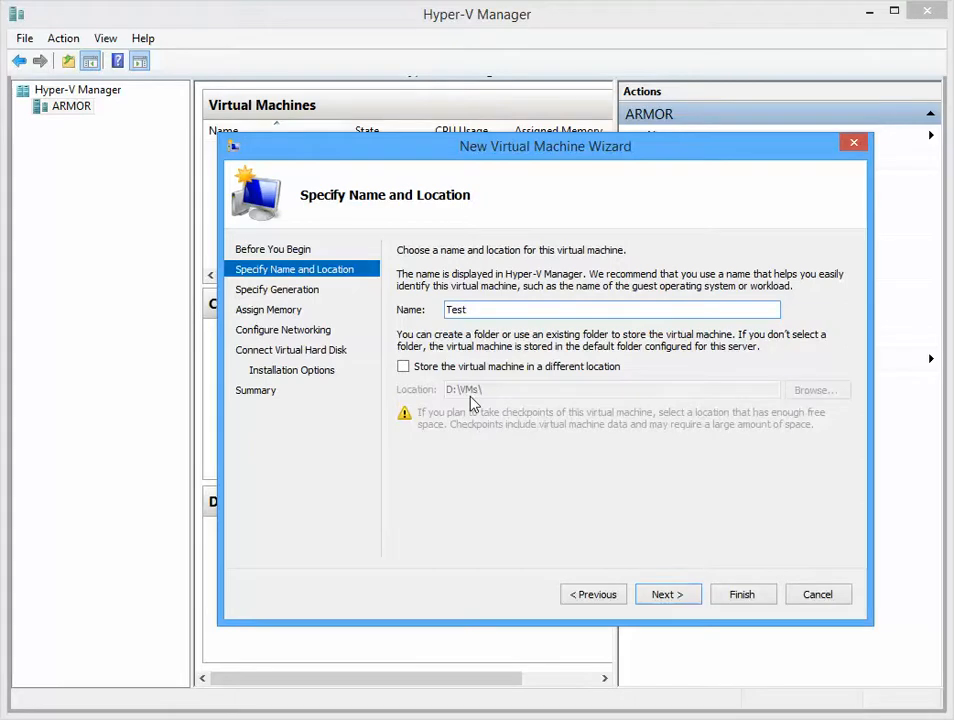
Keep the virtual machine as Generation 1 and assign it 3000 MB of startup memory.
{"action": "left_click", "coordinate": [661, 596]}
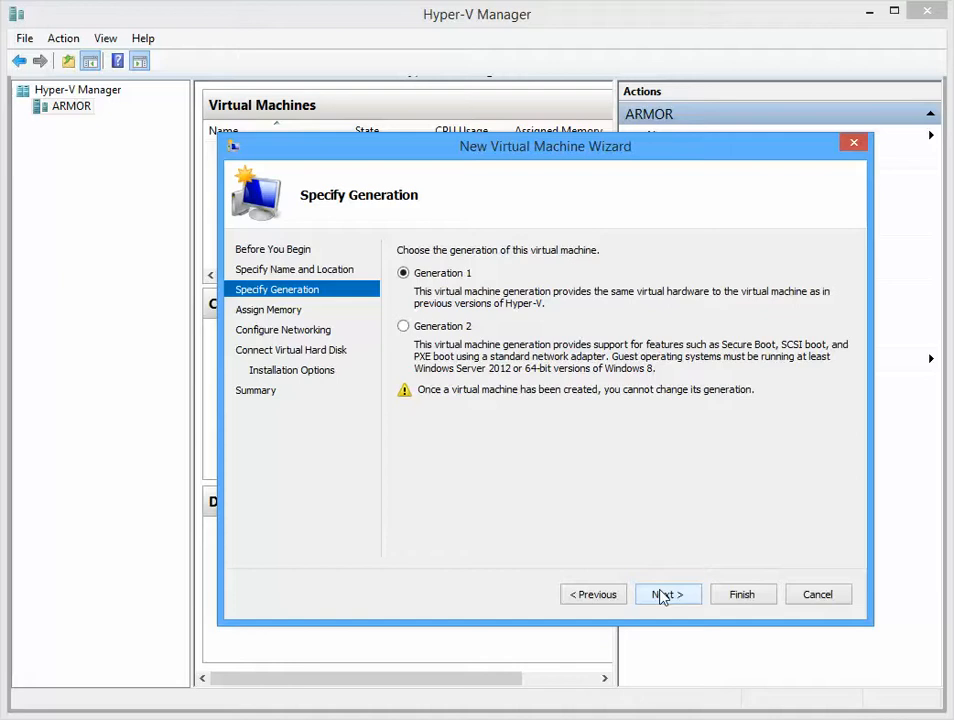
{"action": "left_click", "coordinate": [672, 604]}
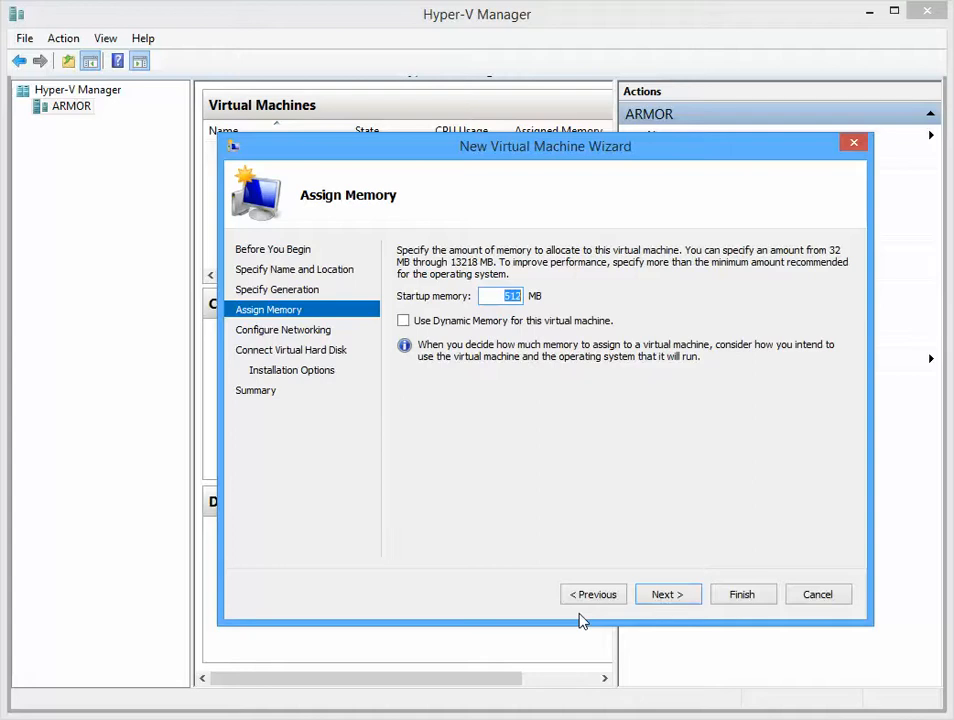
{"action": "type", "text": "3000"}
{"action": "left_click", "coordinate": [668, 595]}
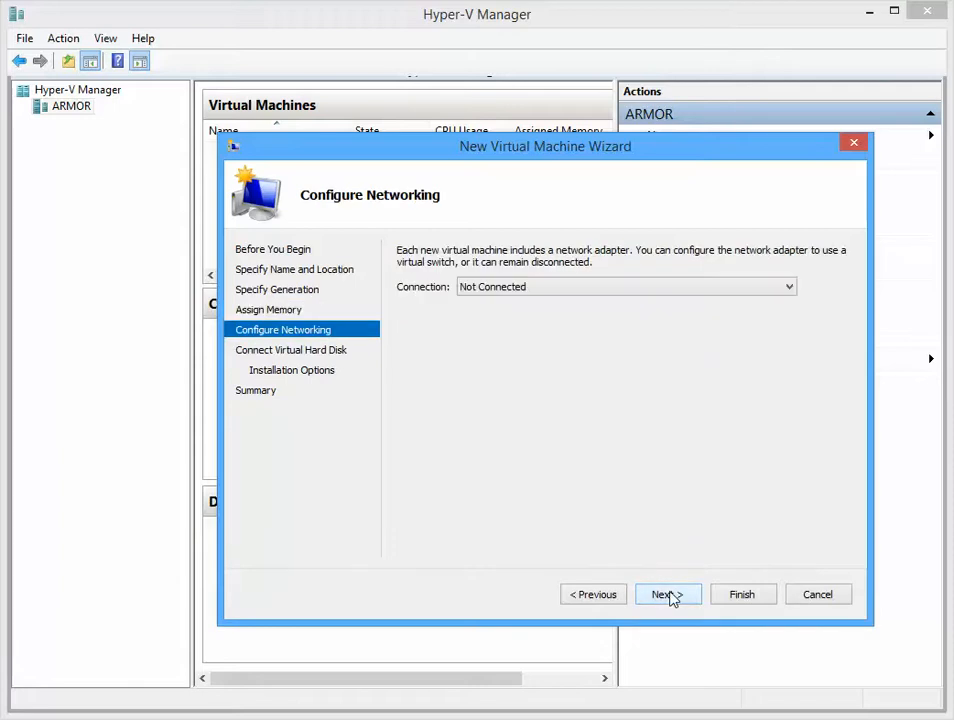
Connect the new virtual machine's network adapter to Test Switch.
{"action": "left_click", "coordinate": [632, 289]}
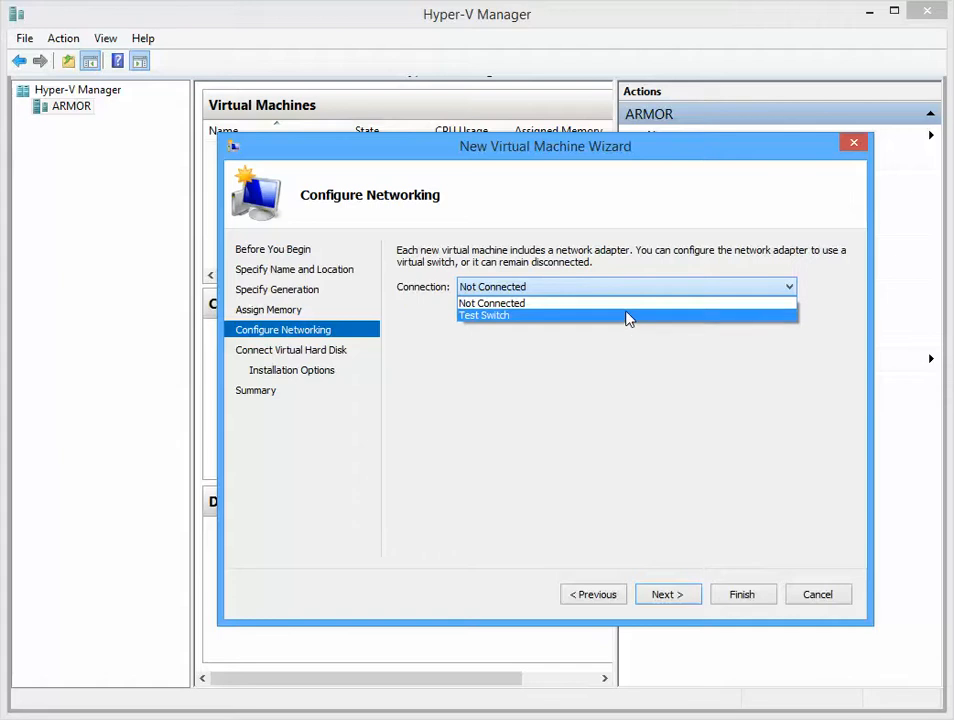
{"action": "left_click", "coordinate": [629, 316]}
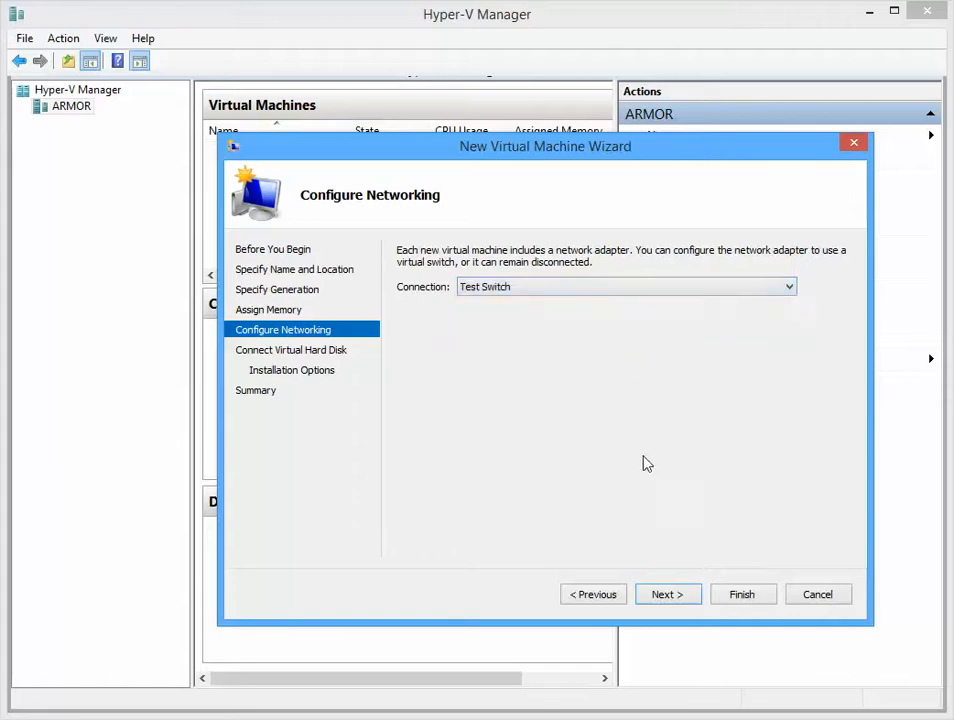
{"action": "left_click", "coordinate": [668, 595]}
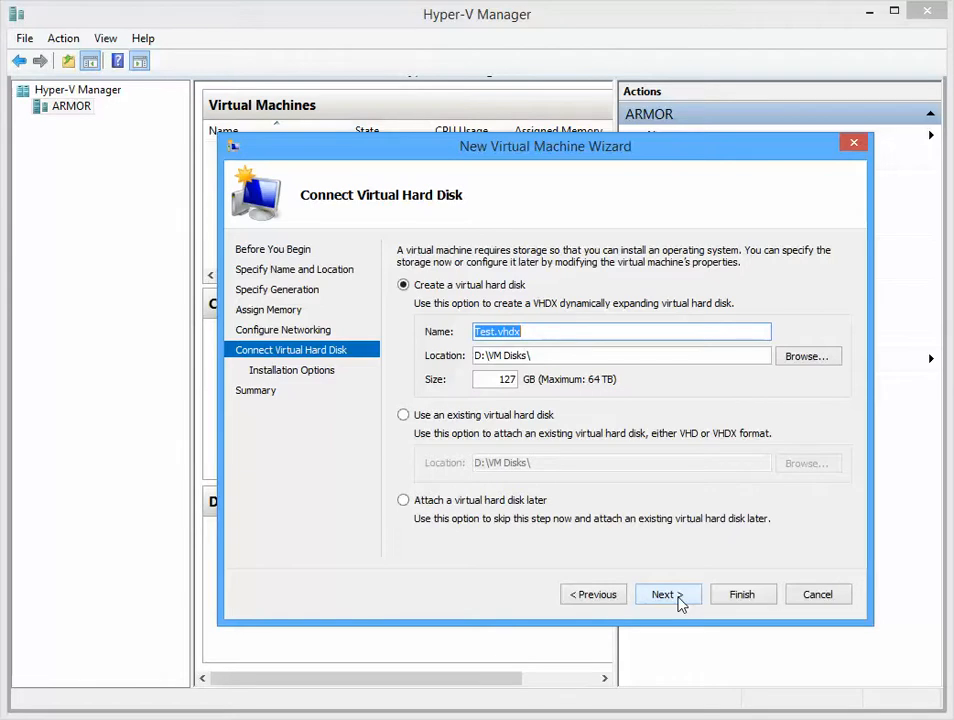
Create the virtual hard disk Test.vhdx in D:\VM Disks\ with a size of 30 GB.
{"action": "left_click", "coordinate": [499, 380]}
{"action": "double_click", "coordinate": [499, 380]}
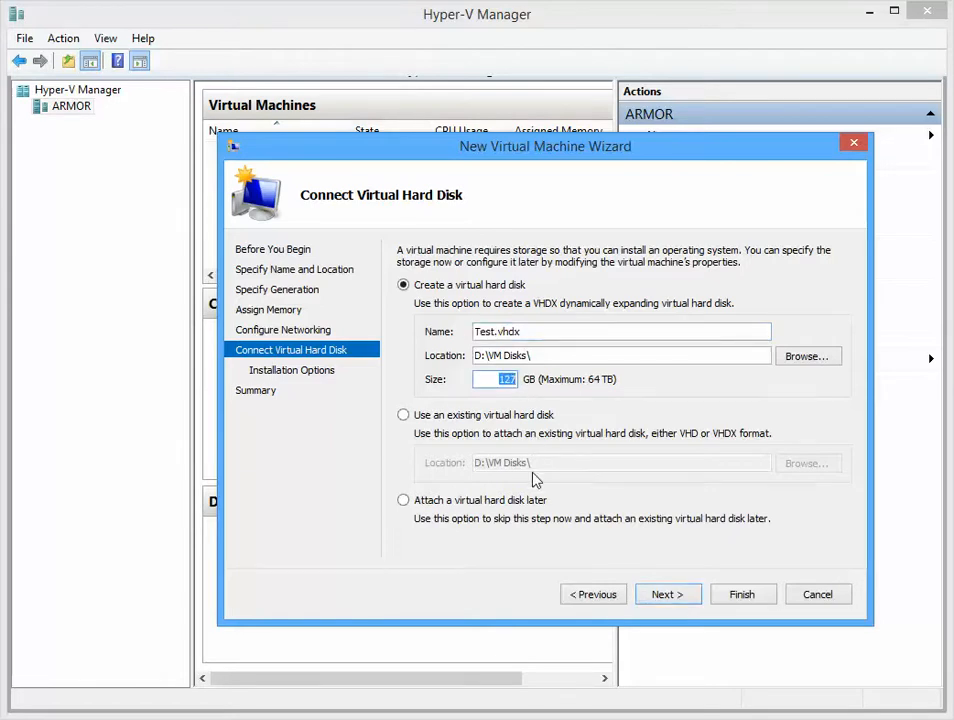
{"action": "type", "text": "30"}
{"action": "left_click", "coordinate": [669, 598]}
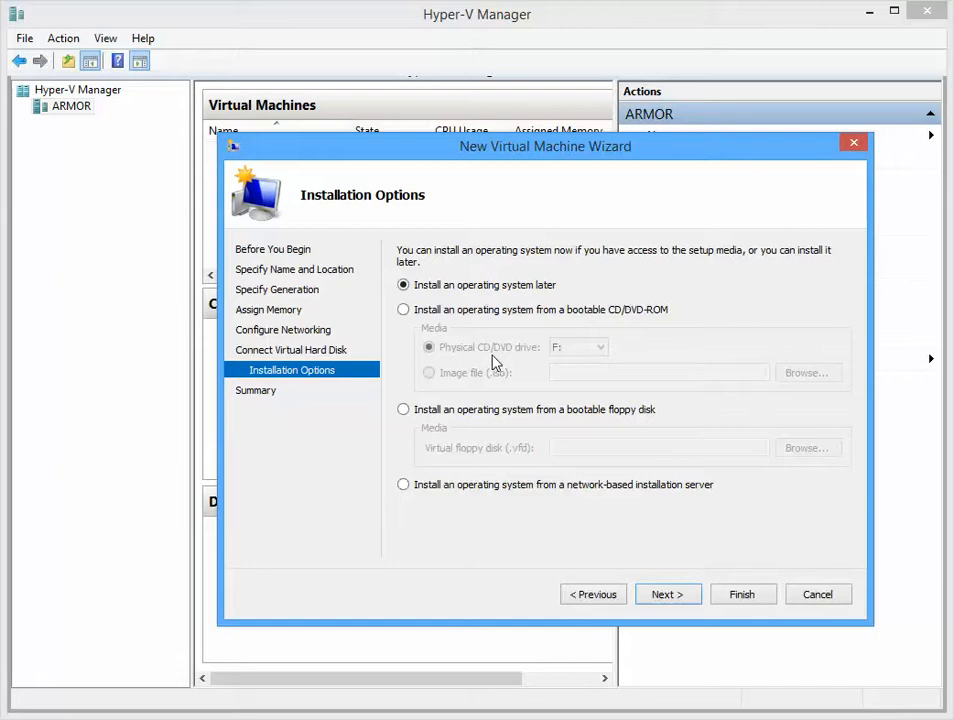
Set the operating system to install from en_windows_7_ultimate_with_sp1_x64_dvd_u_677332.iso in the ISO folder on drive E: and finish creating the virtual machine.
{"action": "left_click", "coordinate": [403, 310]}
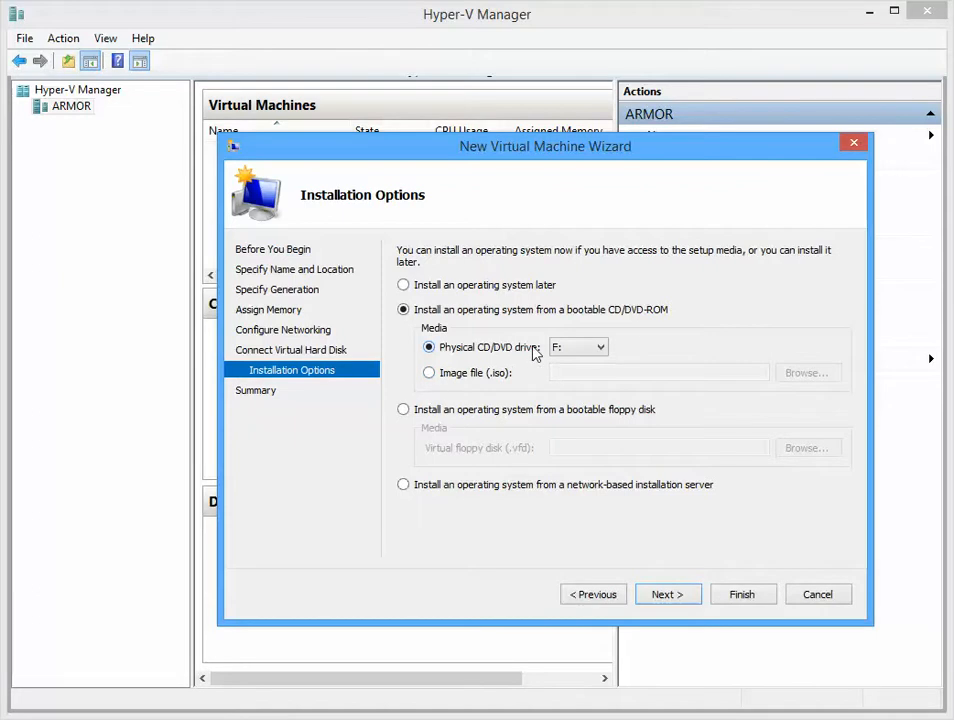
{"action": "left_click", "coordinate": [460, 370]}
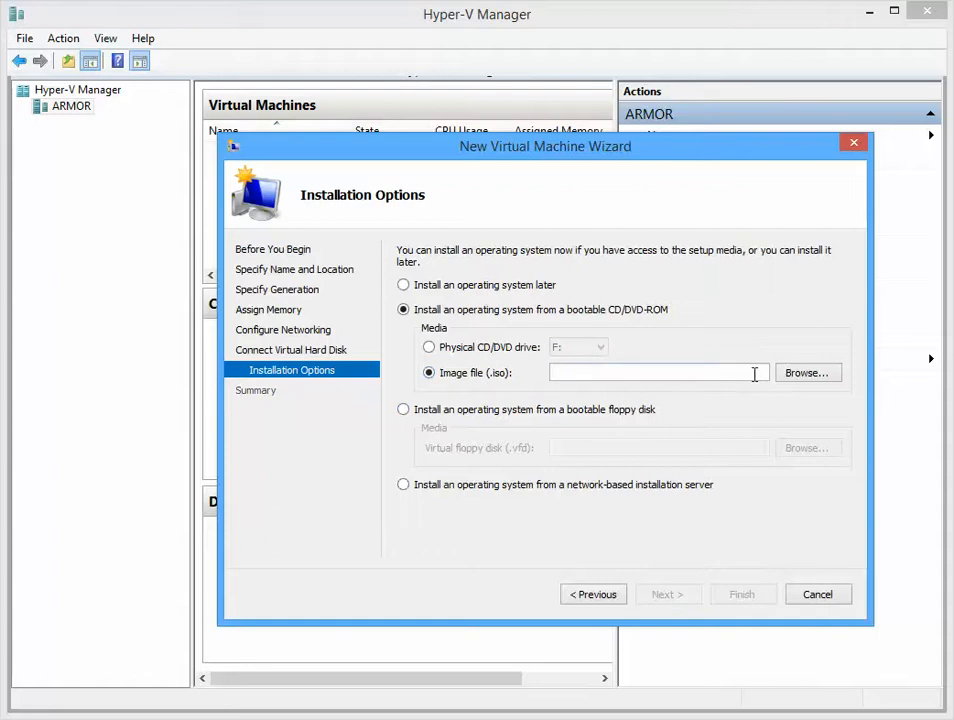
{"action": "left_click", "coordinate": [807, 375]}
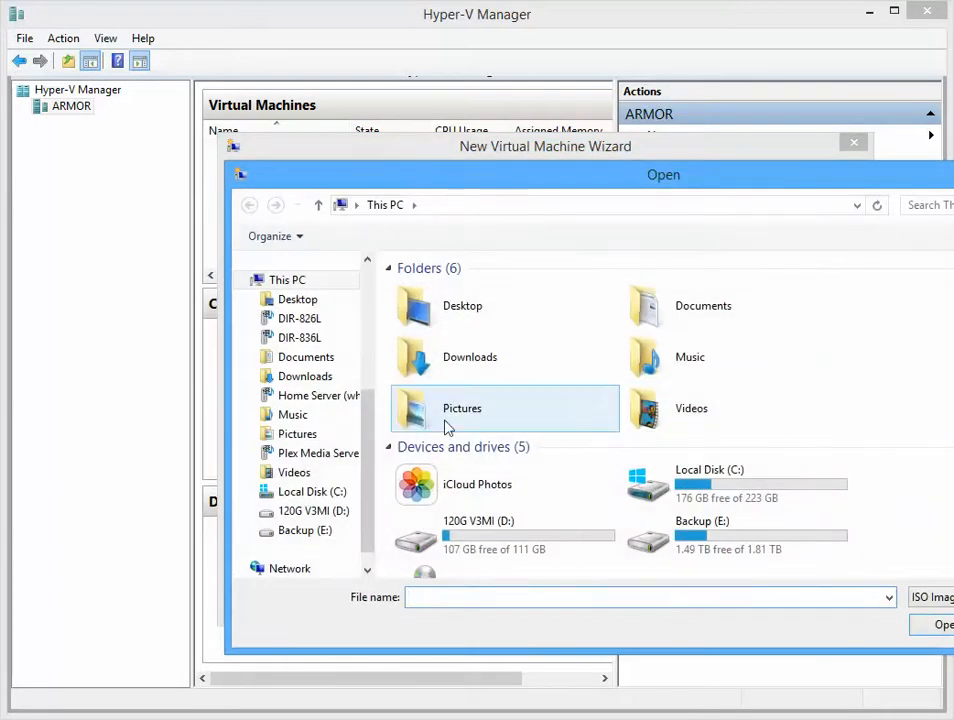
{"action": "left_click", "coordinate": [330, 538]}
{"action": "left_click", "coordinate": [427, 334]}
{"action": "double_click", "coordinate": [424, 330]}
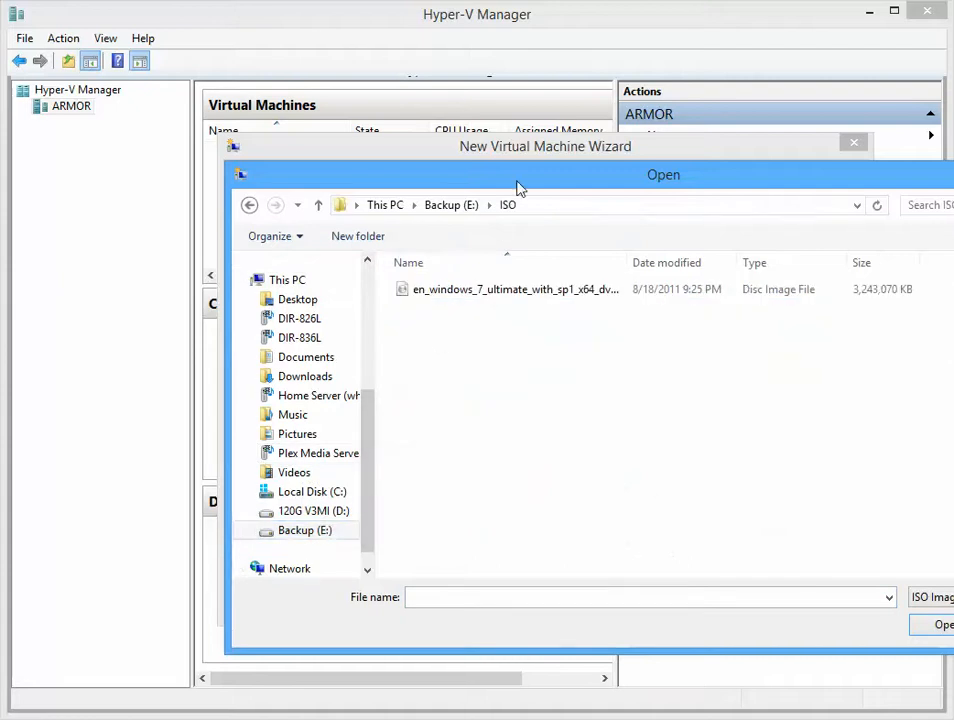
{"action": "left_click_drag", "start_coordinate": [518, 187], "coordinate": [358, 183]}
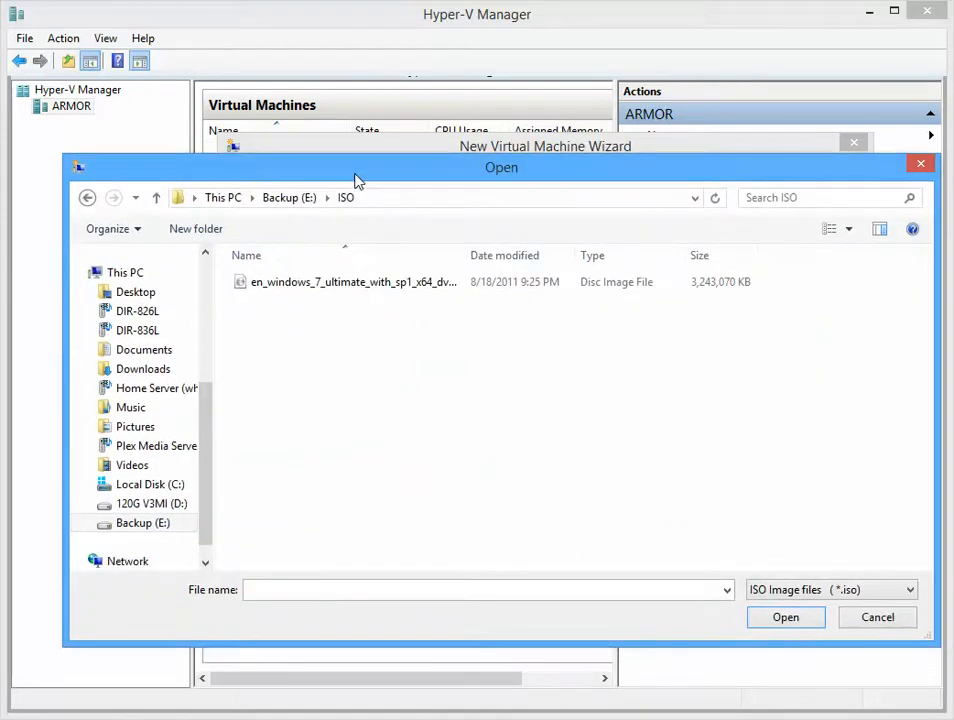
{"action": "left_click", "coordinate": [295, 286]}
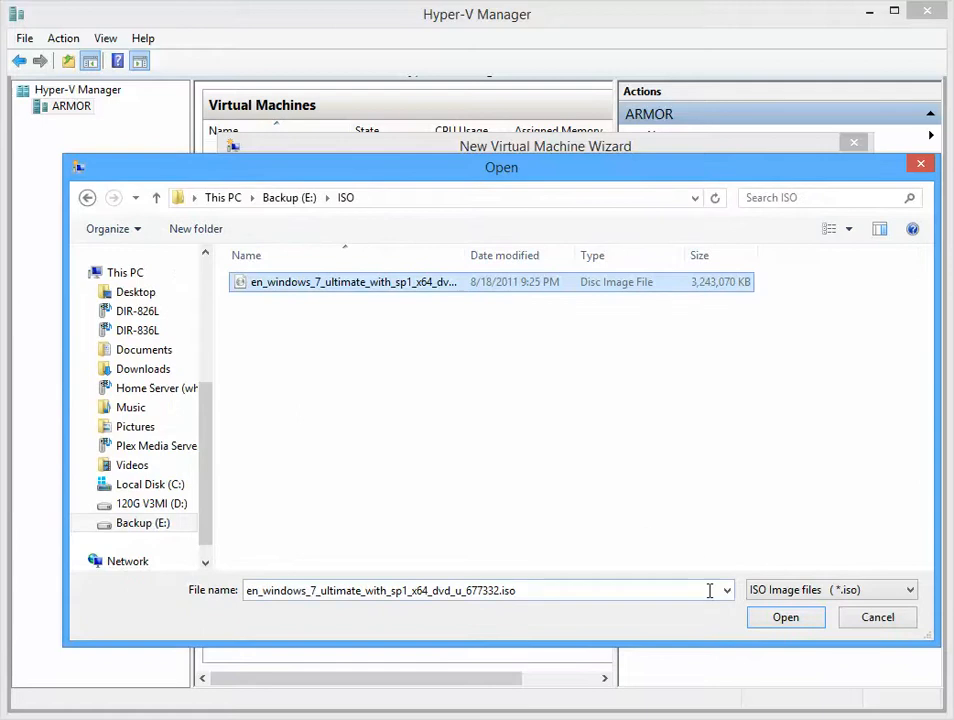
{"action": "left_click", "coordinate": [786, 620]}
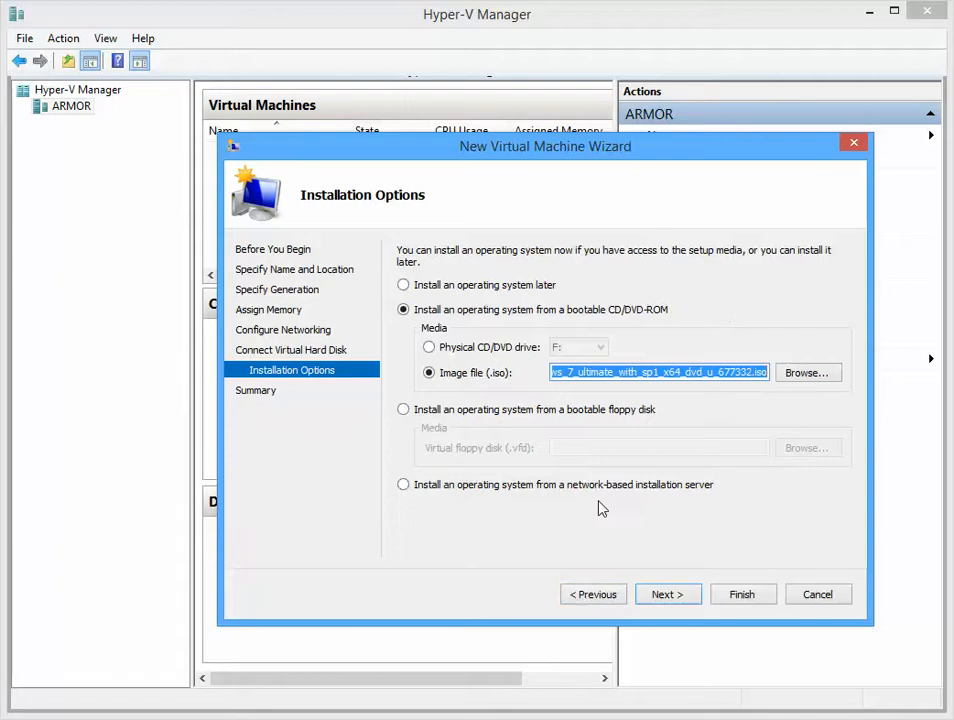
{"action": "left_click", "coordinate": [674, 597]}
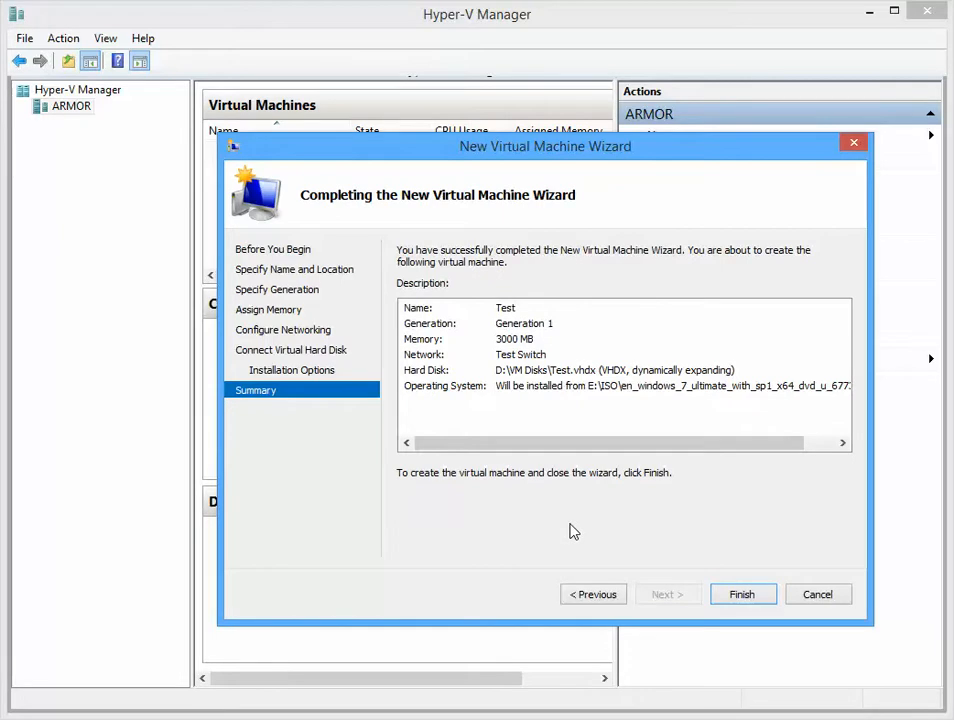
{"action": "left_click", "coordinate": [750, 597]}
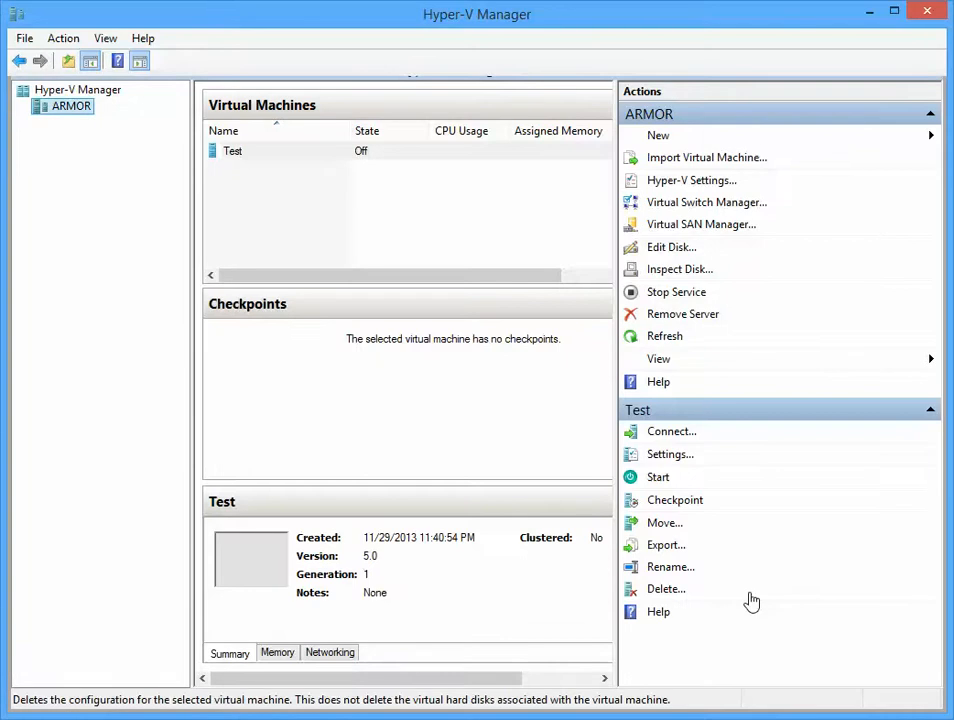
Open the Test virtual machine's settings, check its BIOS and memory, and set the number of virtual processors to 4.
{"action": "left_click", "coordinate": [263, 159]}
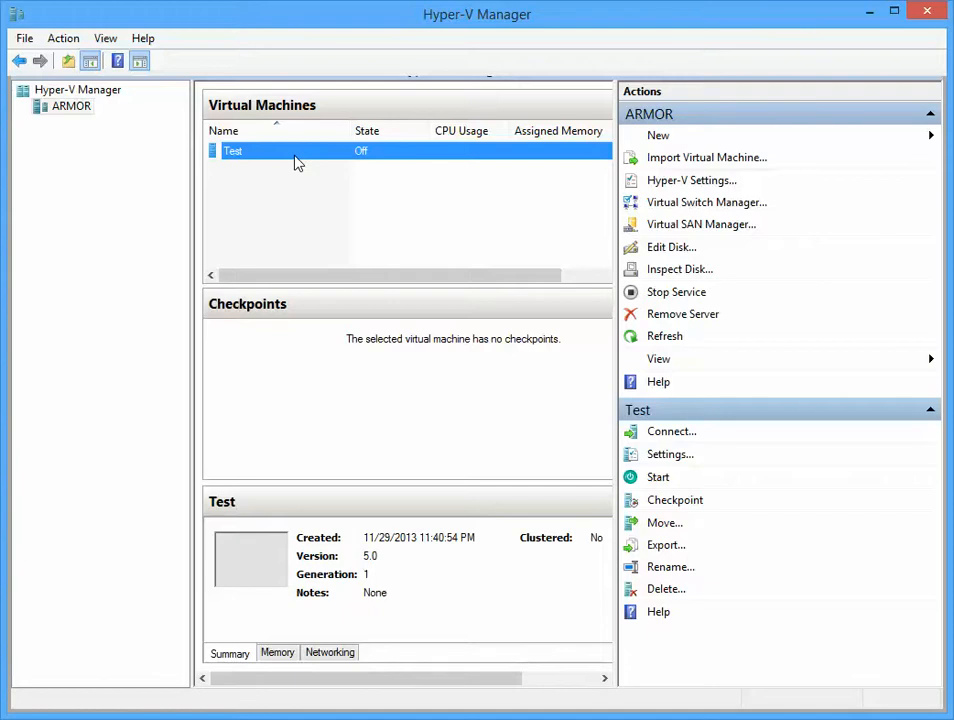
{"action": "right_click", "coordinate": [345, 158]}
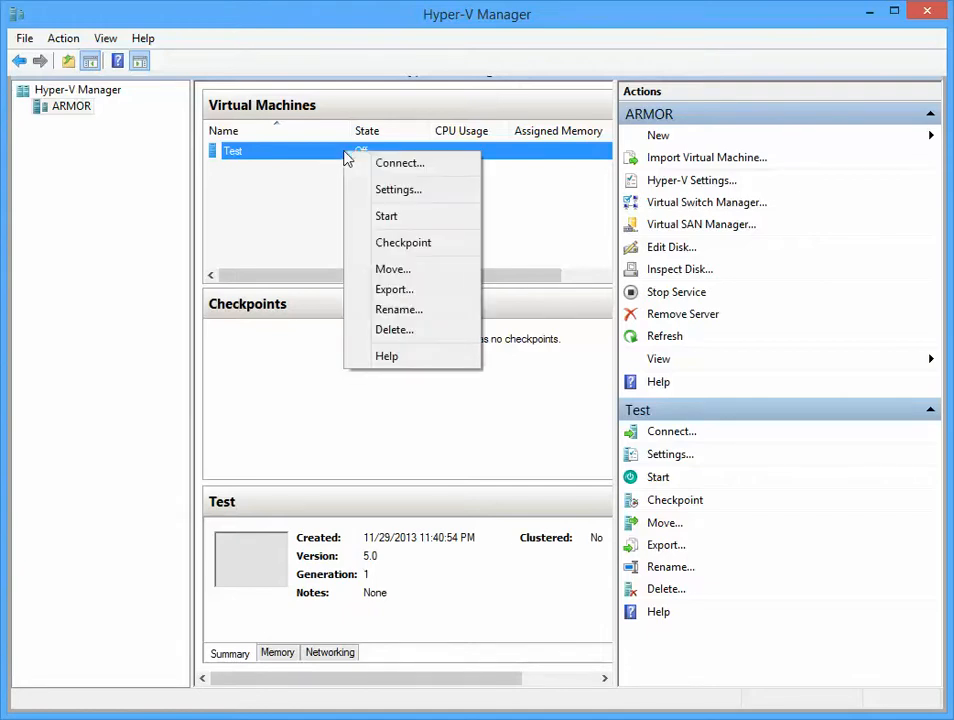
{"action": "left_click", "coordinate": [390, 191]}
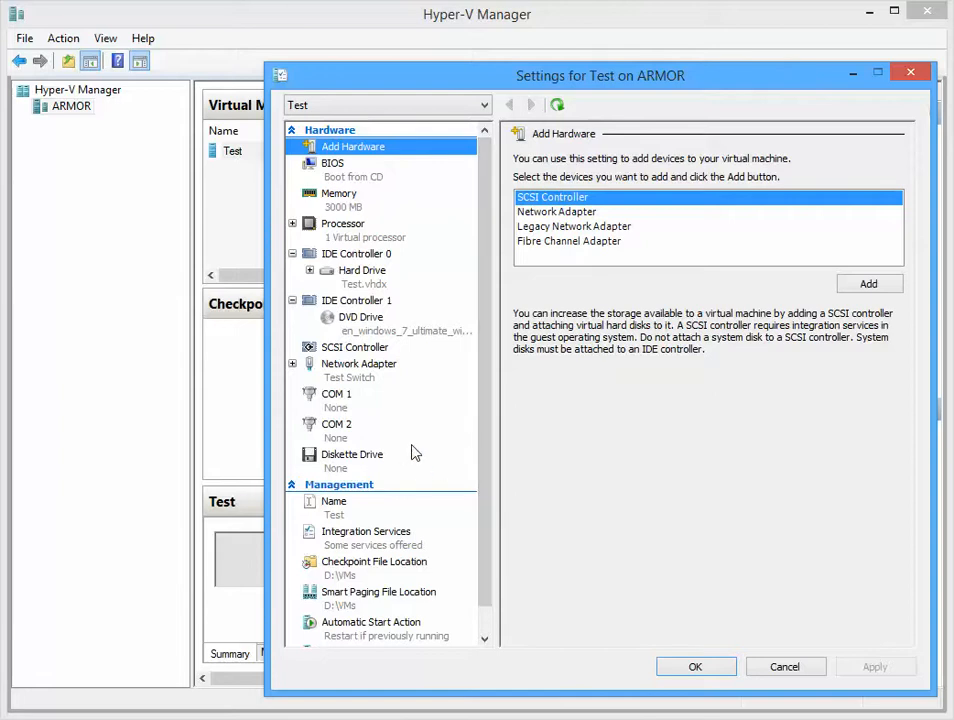
{"action": "left_click", "coordinate": [327, 178]}
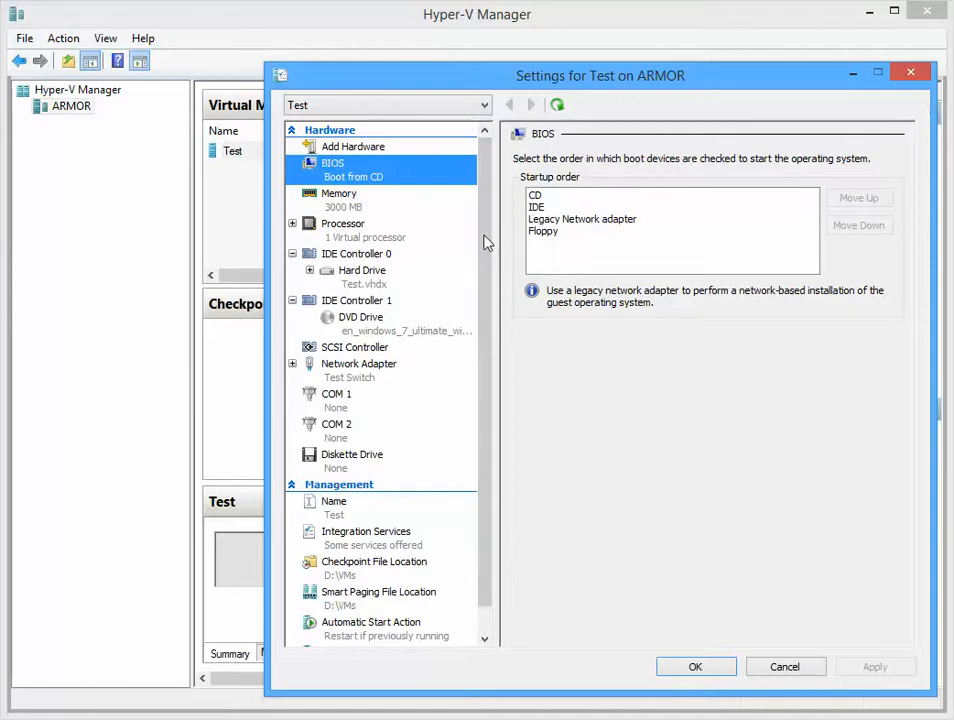
{"action": "left_click", "coordinate": [358, 204]}
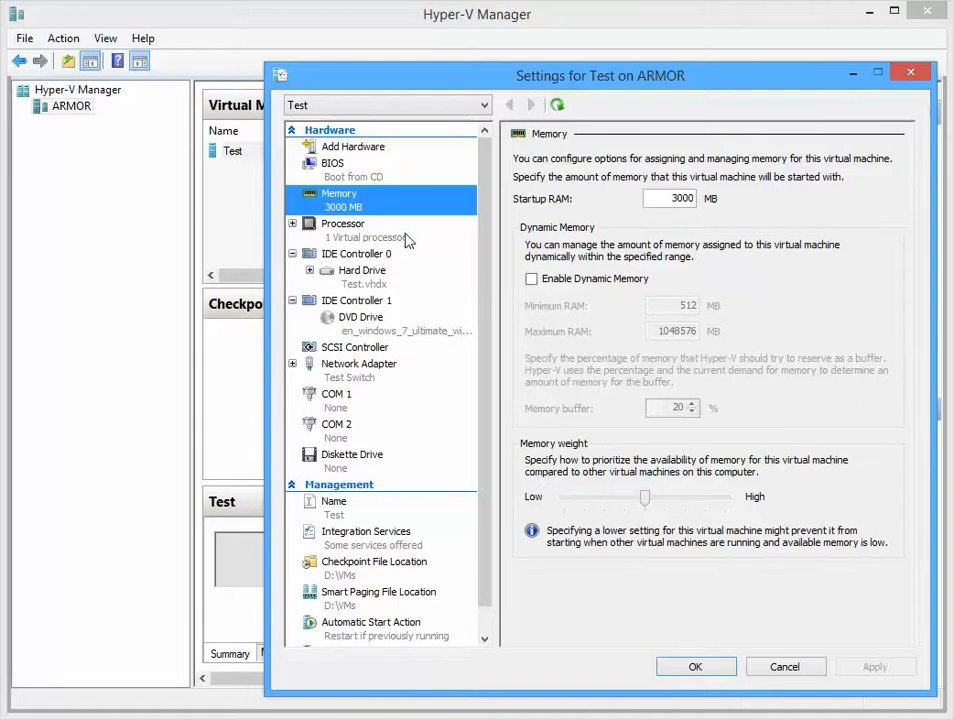
{"action": "left_click", "coordinate": [350, 230]}
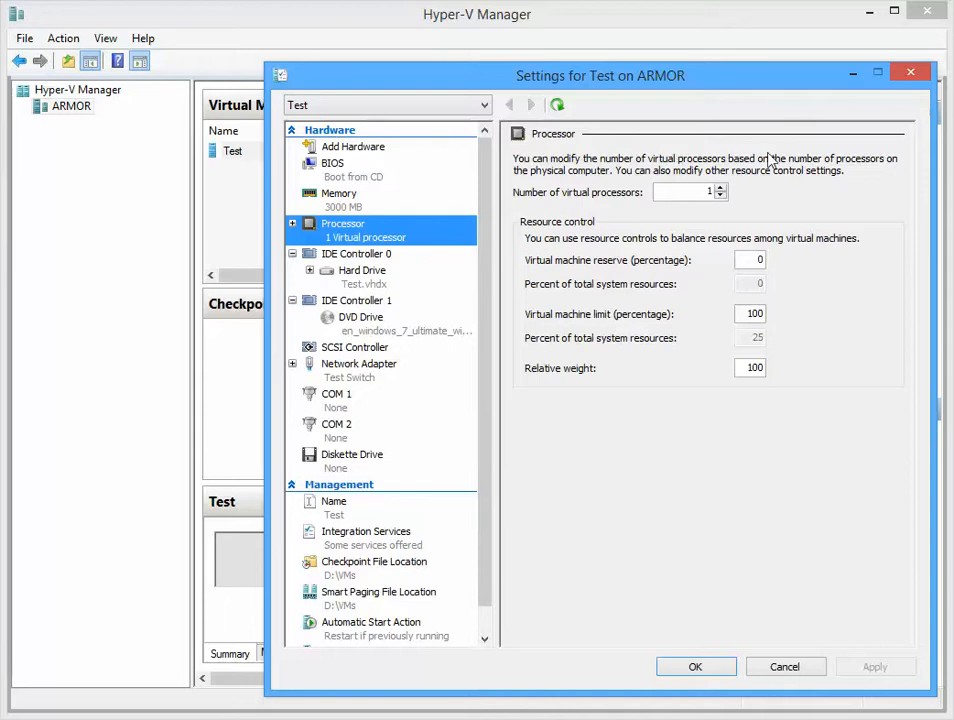
{"action": "left_click", "coordinate": [721, 189]}
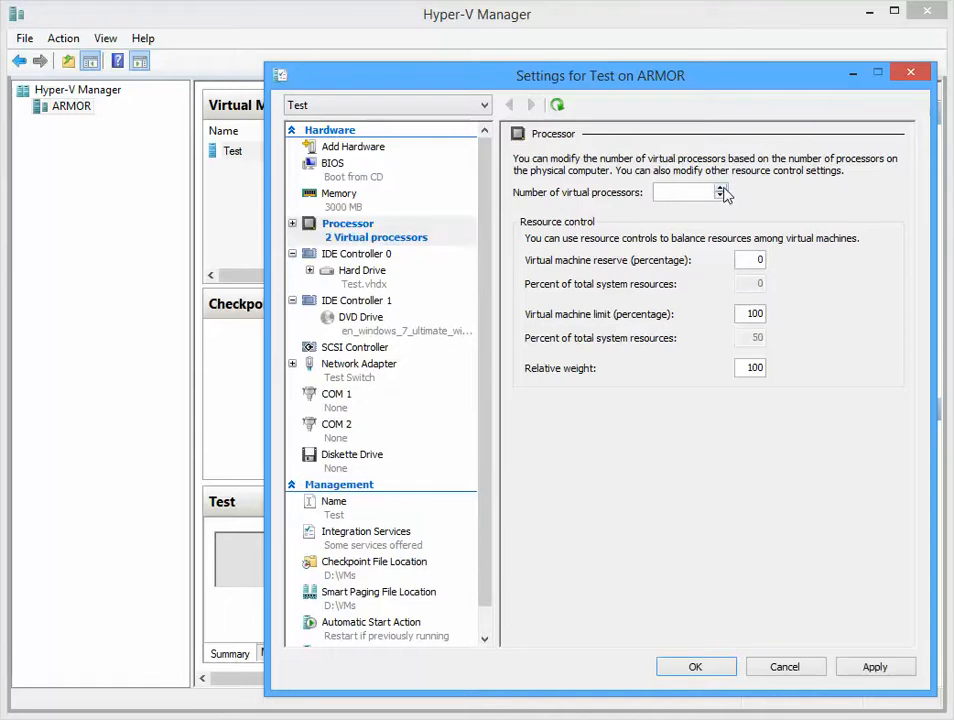
{"action": "left_click", "coordinate": [721, 189]}
{"action": "left_click", "coordinate": [721, 189]}
Review the IDE controllers, hard drive, network adapter and hardware that can be added, and save the virtual machine's settings.
{"action": "left_click", "coordinate": [347, 257]}
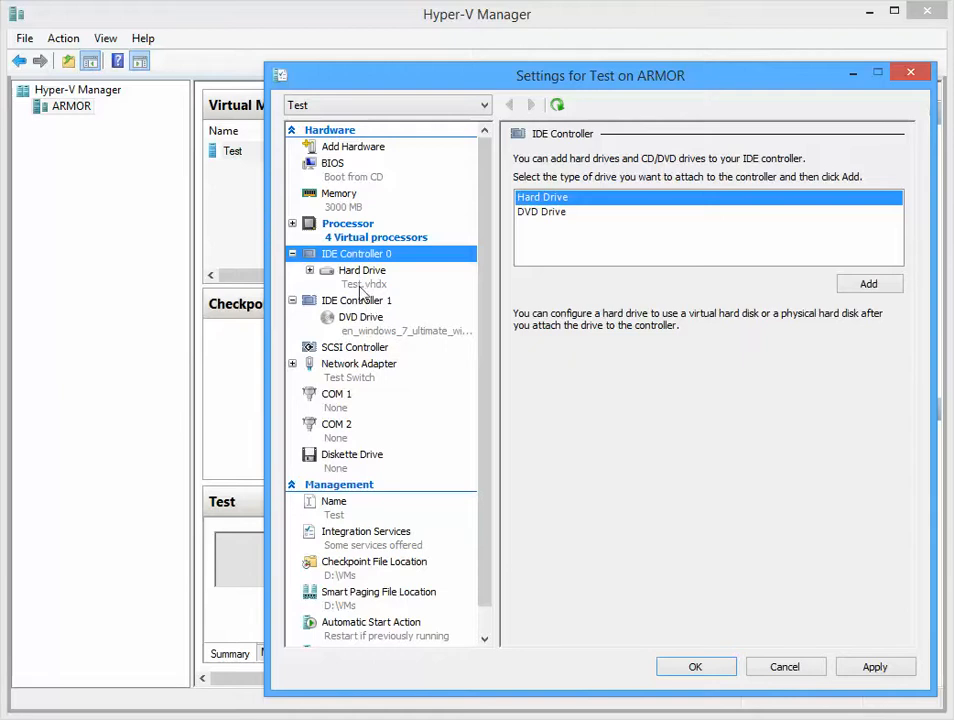
{"action": "left_click", "coordinate": [366, 280]}
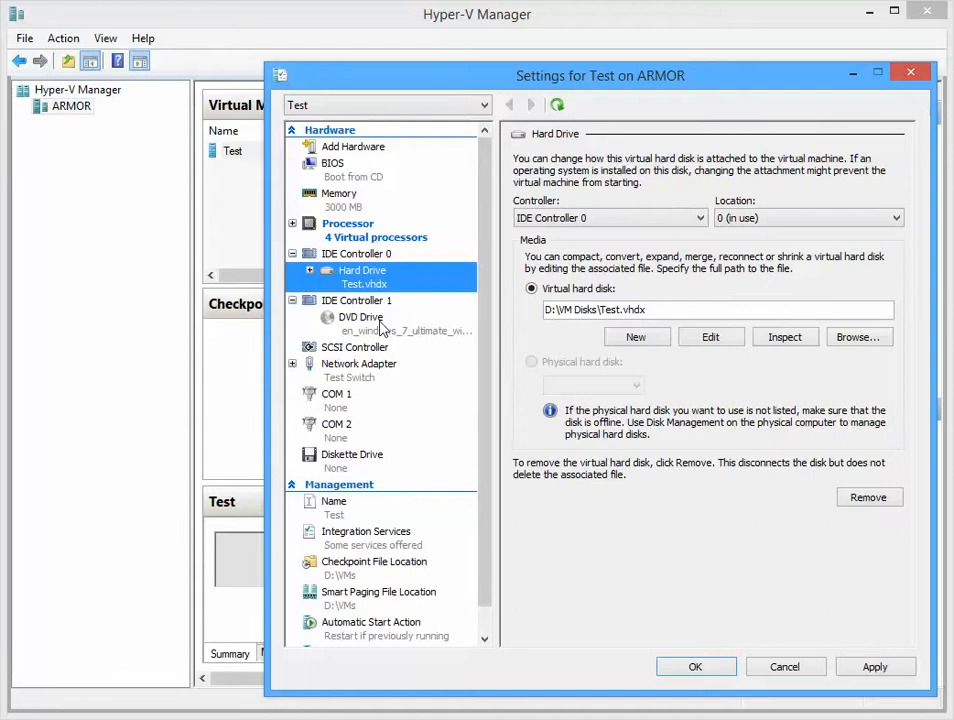
{"action": "left_click", "coordinate": [378, 305]}
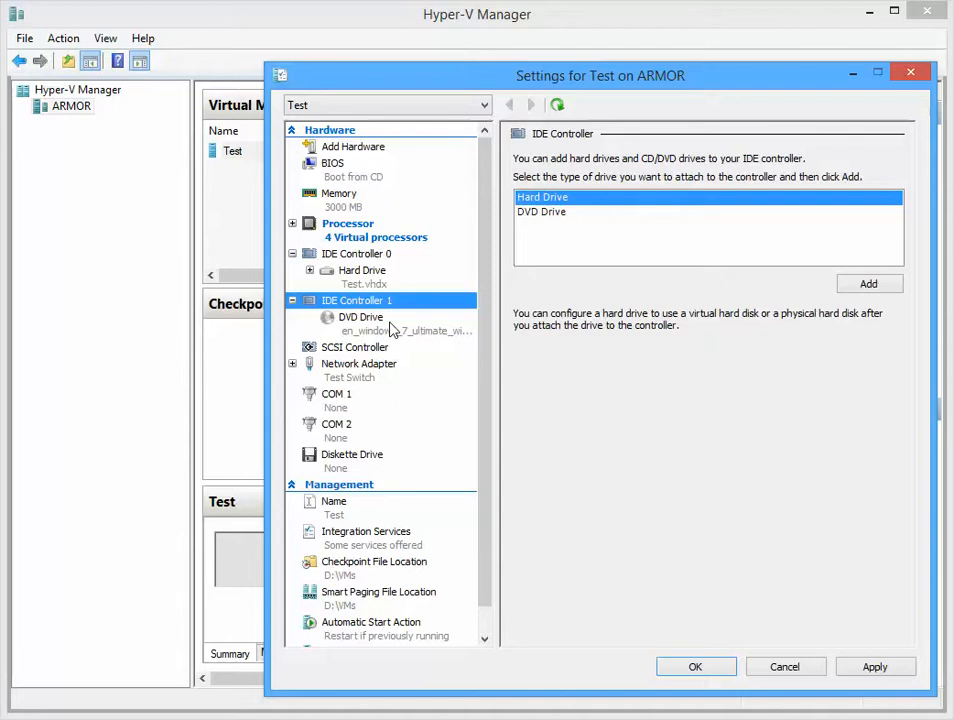
{"action": "left_click", "coordinate": [355, 377]}
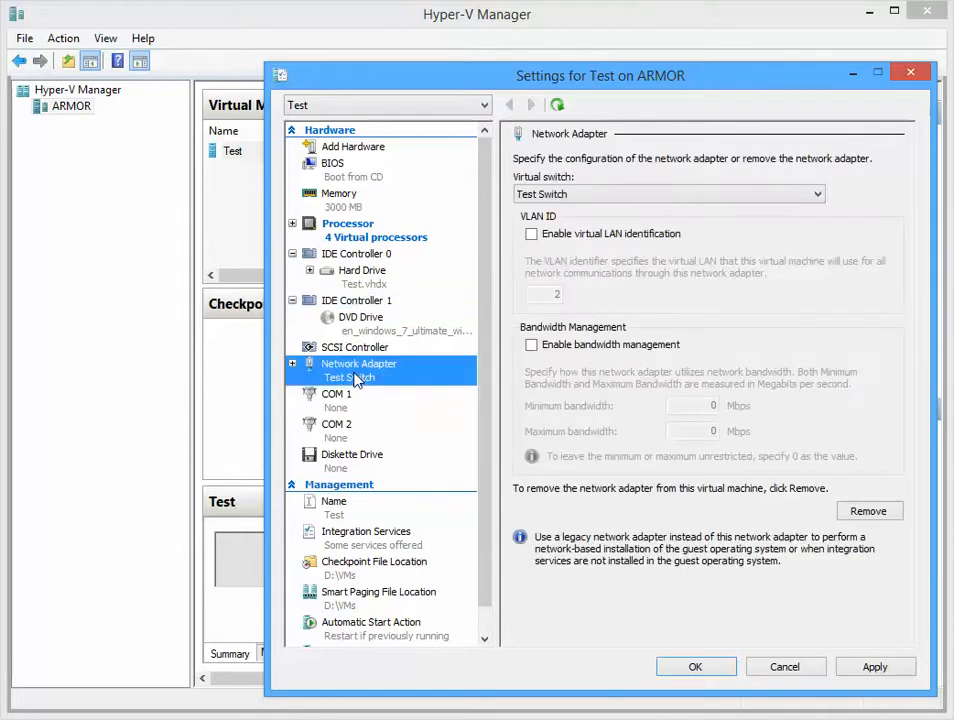
{"action": "left_click_drag", "start_coordinate": [485, 513], "coordinate": [486, 487]}
{"action": "left_click", "coordinate": [345, 148]}
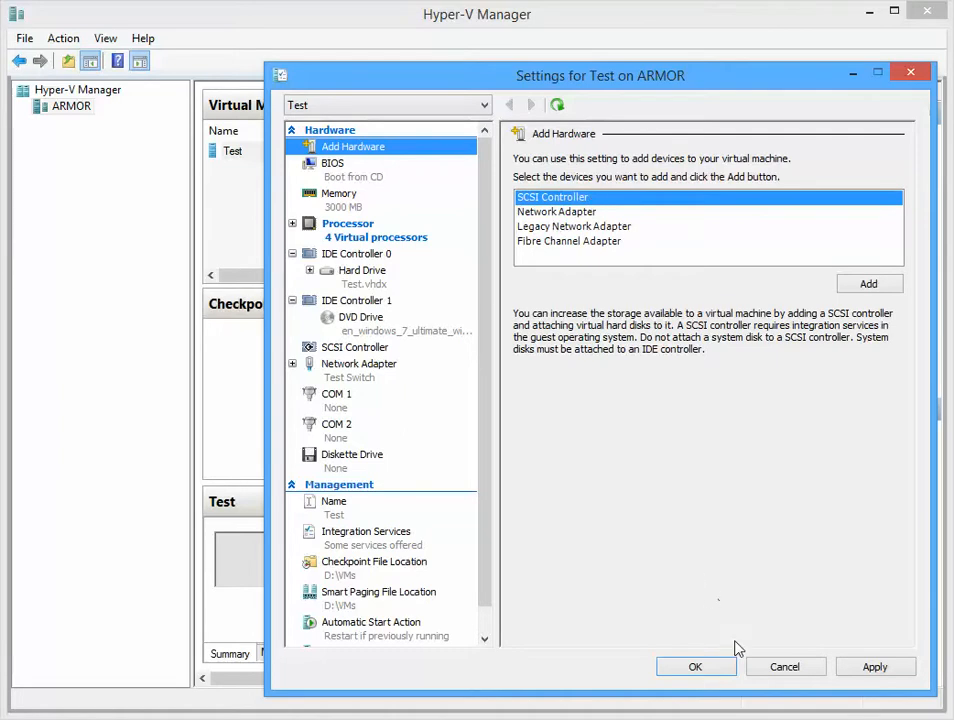
{"action": "left_click", "coordinate": [724, 670]}
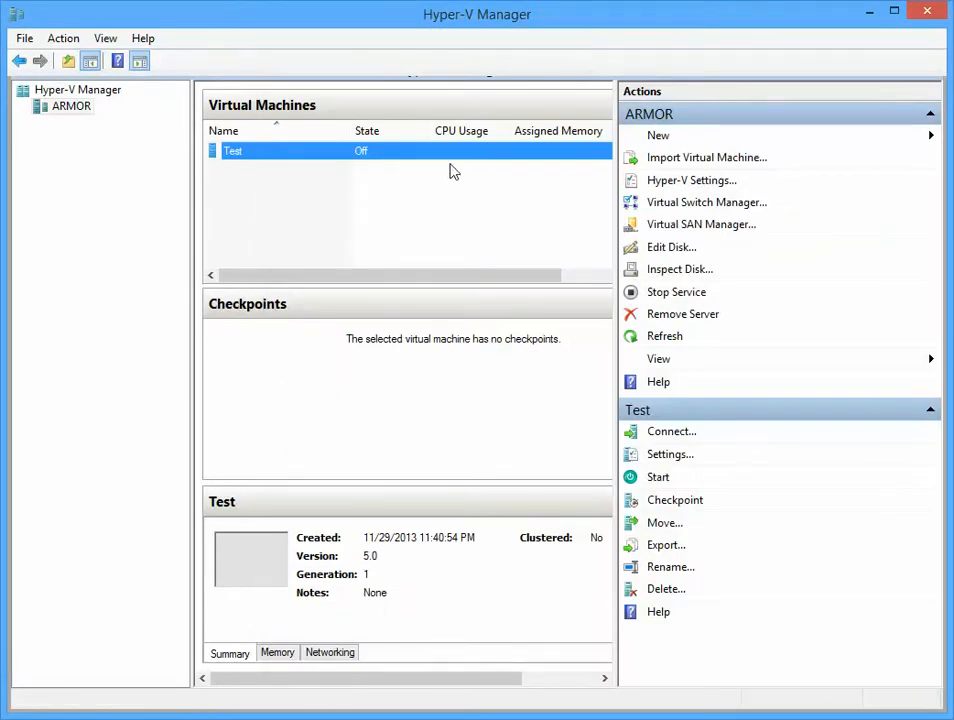
Start the Test virtual machine, connect to it and reposition its connection window so the whole Windows installer screen fits.
{"action": "right_click", "coordinate": [373, 155]}
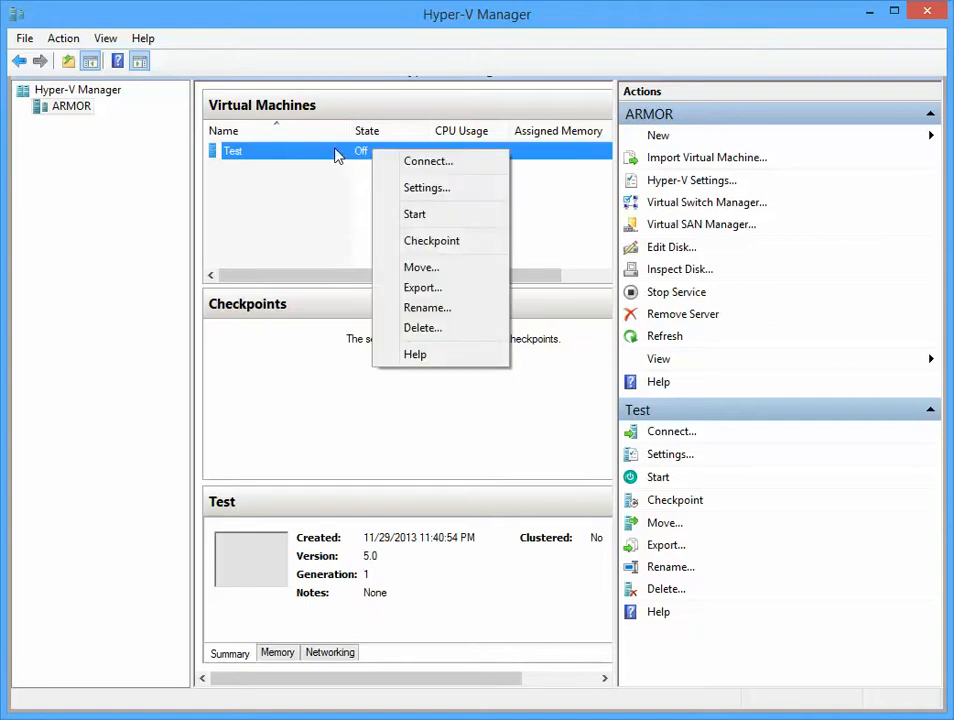
{"action": "left_click", "coordinate": [415, 216]}
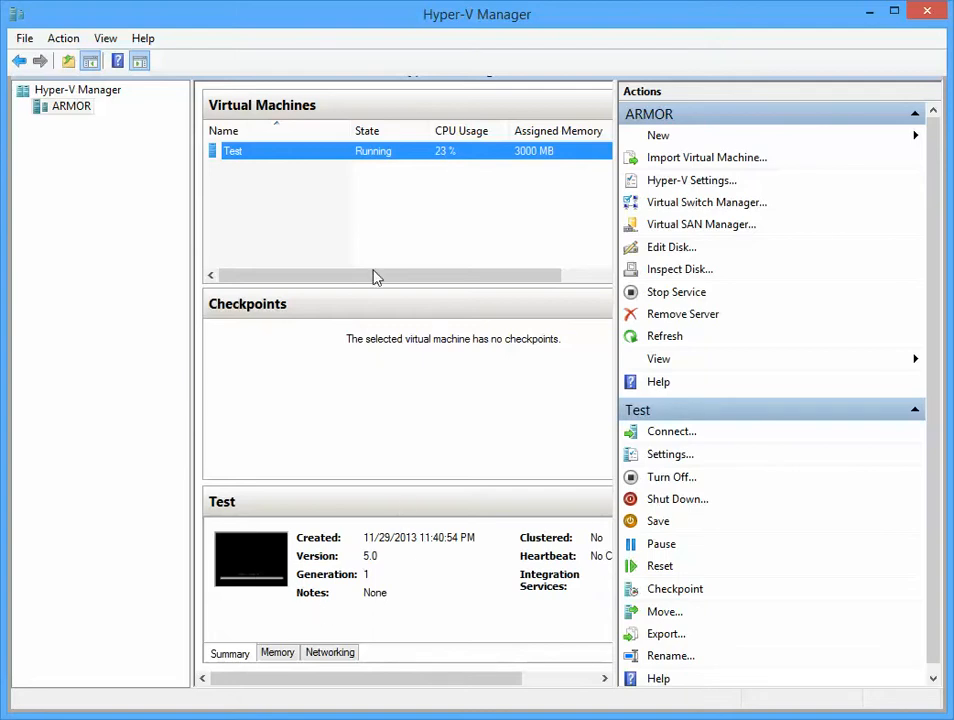
{"action": "double_click", "coordinate": [386, 156]}
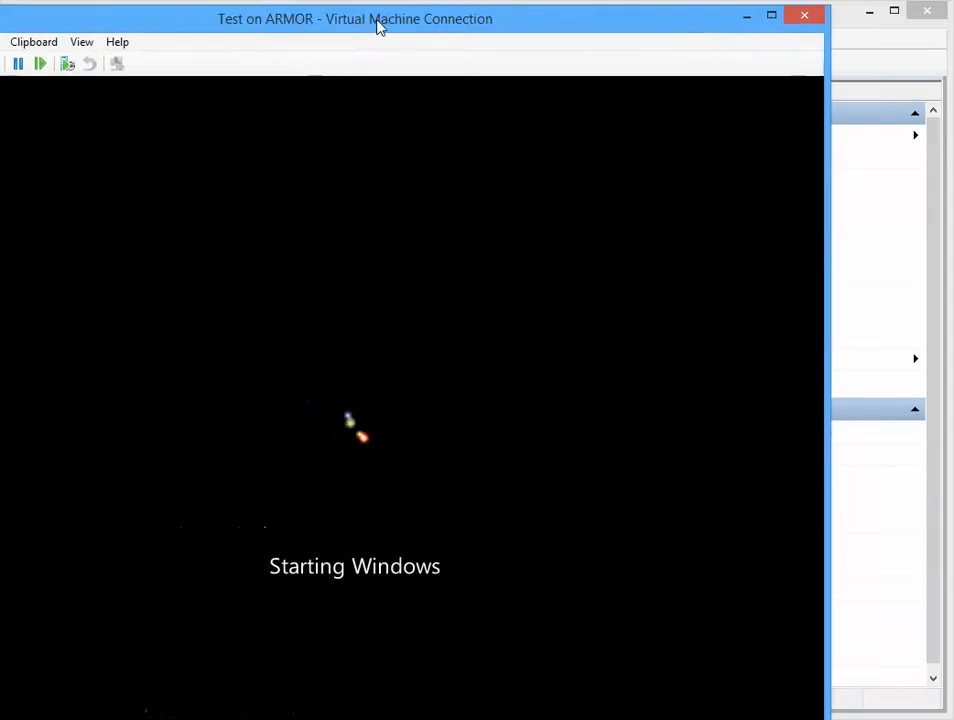
{"action": "double_click", "coordinate": [505, 21]}
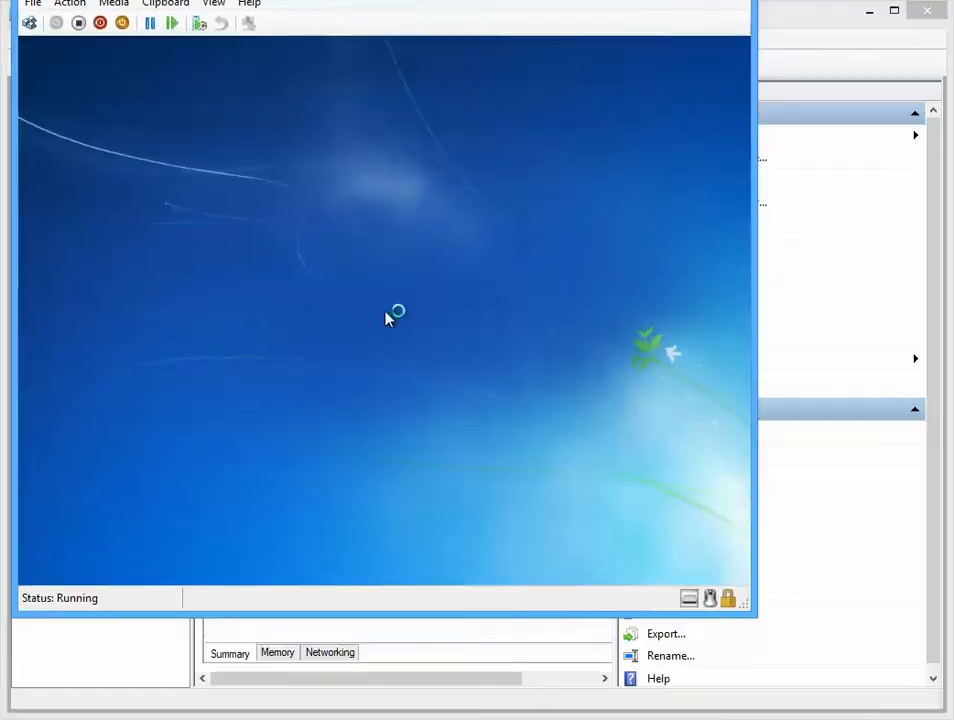
{"action": "left_click_drag", "start_coordinate": [505, 0], "coordinate": [524, 27]}
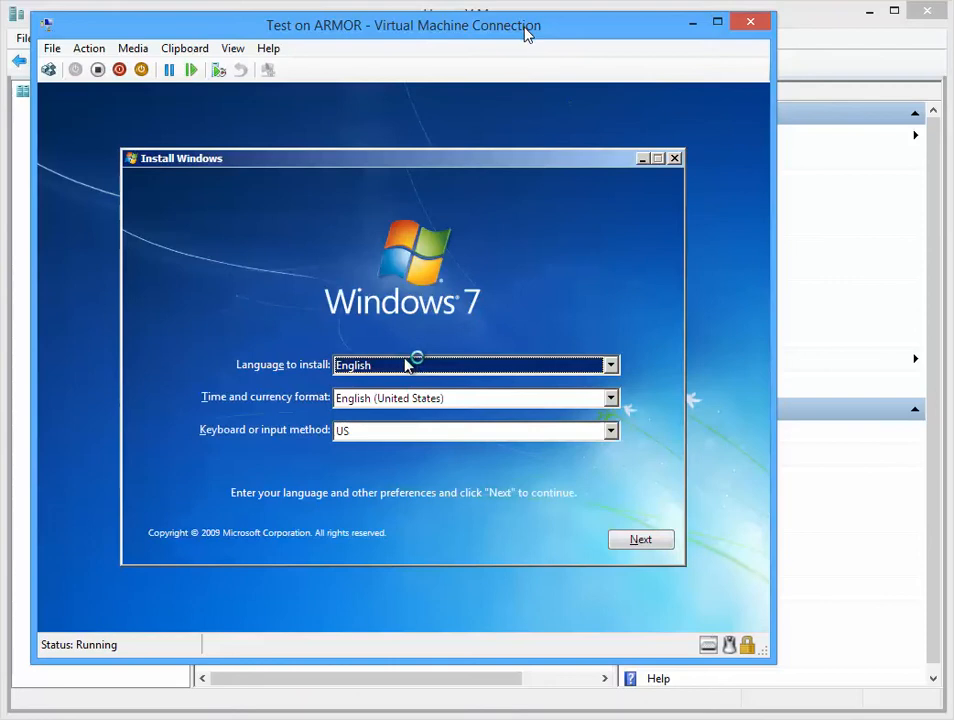